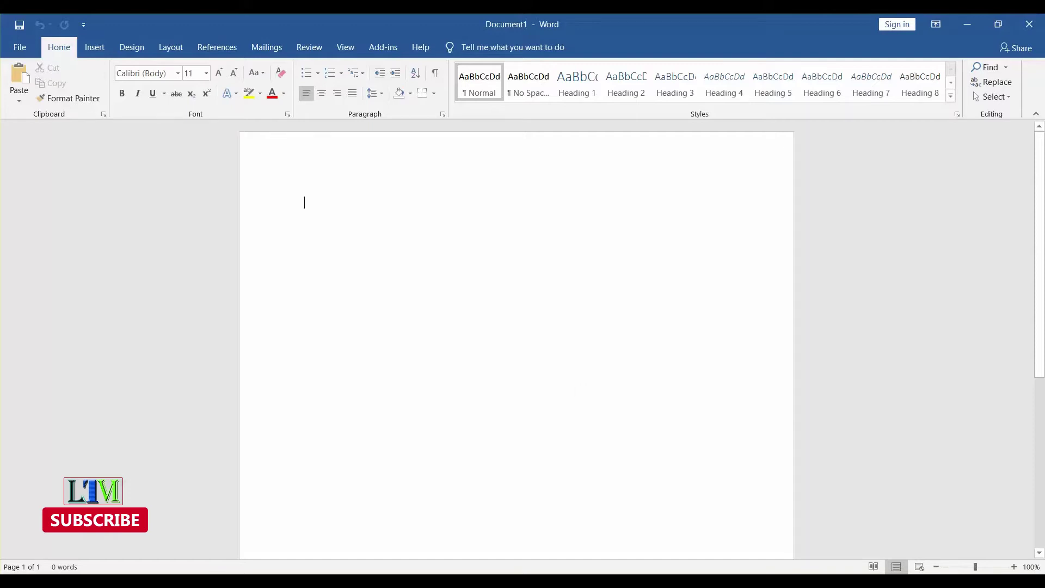
# Bring up the Insert ribbon commands on the blank document.
pyautogui.click(97, 46)
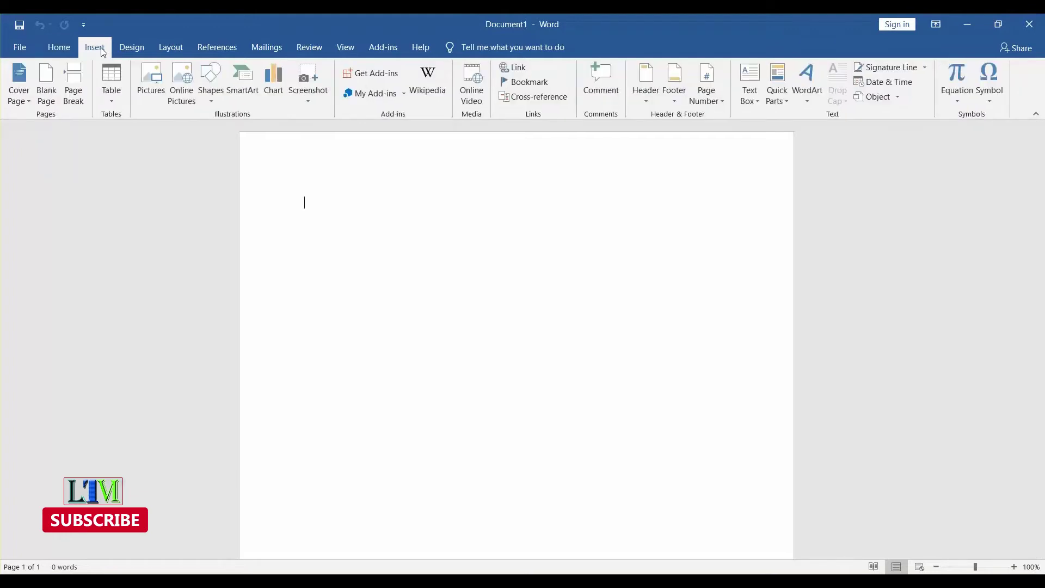
# Draw a straight horizontal line across the lower part of the page.
pyautogui.click(211, 90)
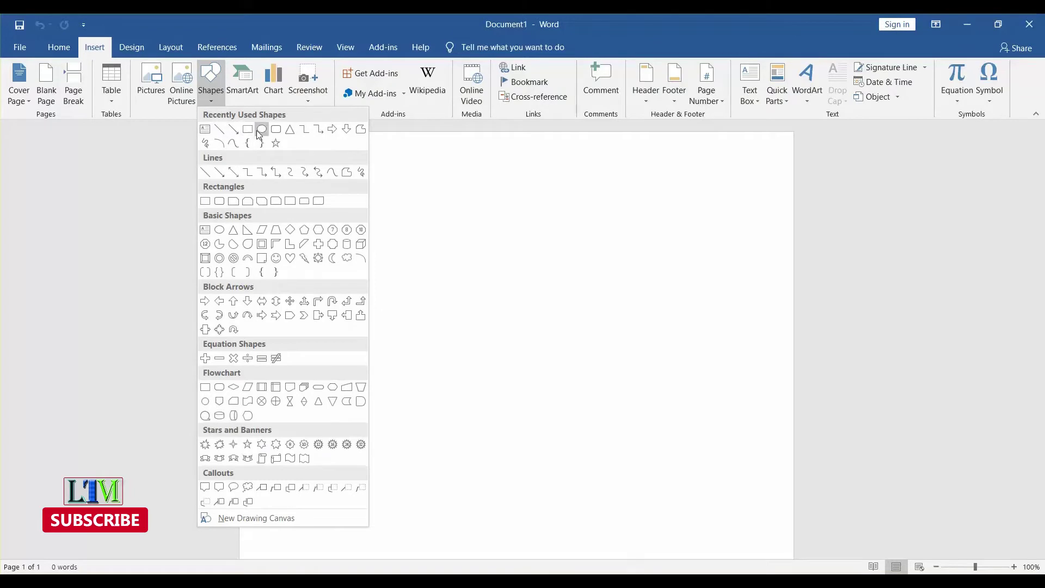
pyautogui.click(234, 143)
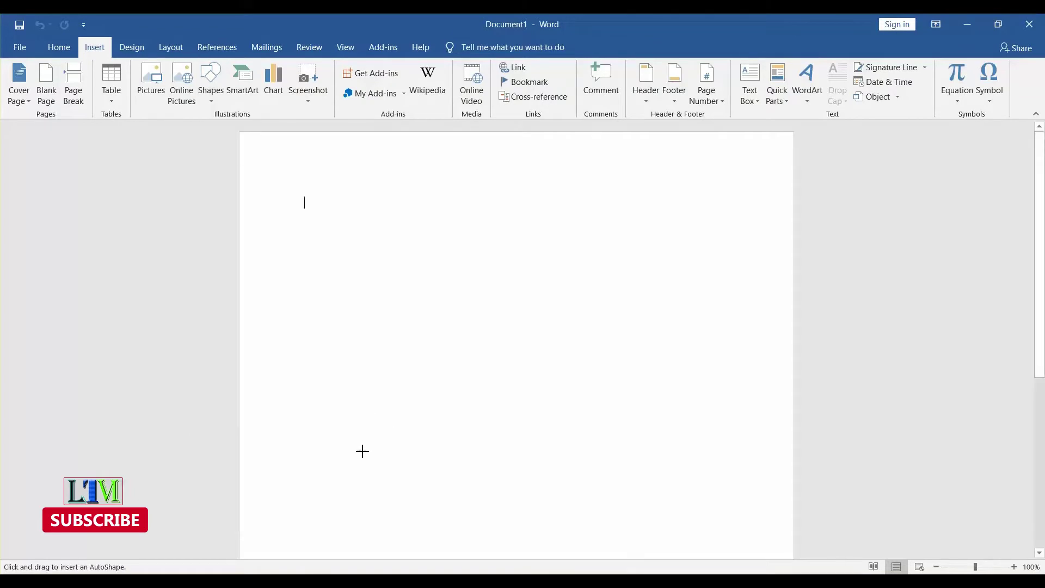
pyautogui.moveTo(347, 446); pyautogui.dragTo(704, 445)
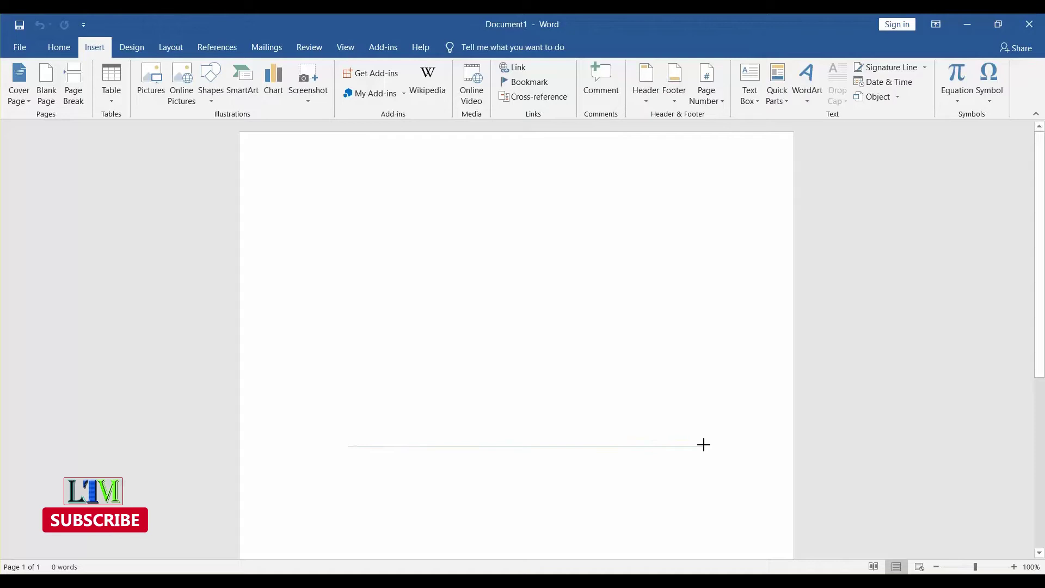
pyautogui.moveTo(704, 445); pyautogui.dragTo(704, 444)
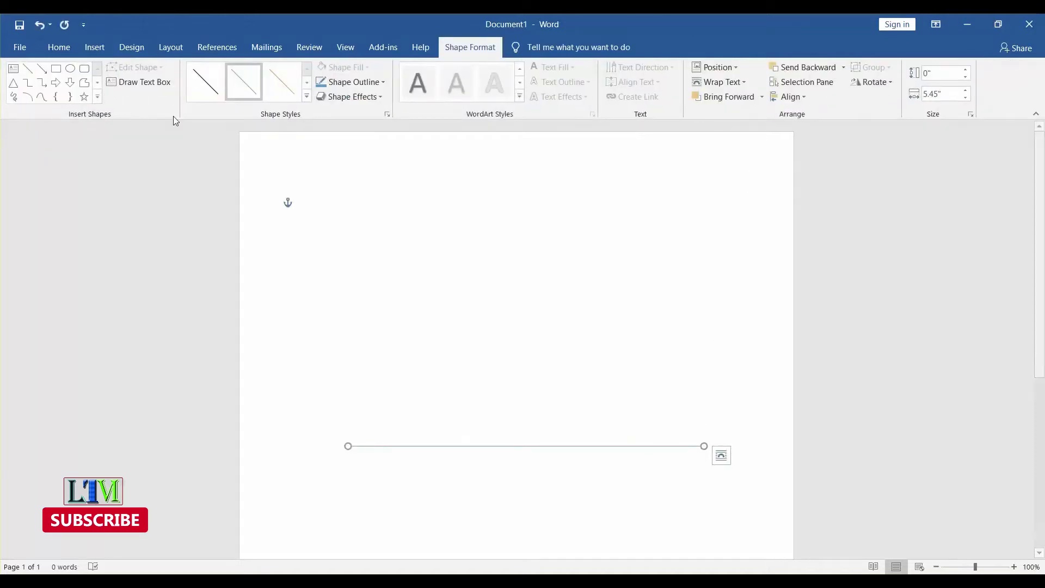
# Thicken the baseline to a 4½ pt outline weight.
pyautogui.click(382, 82)
pyautogui.moveTo(348, 230)
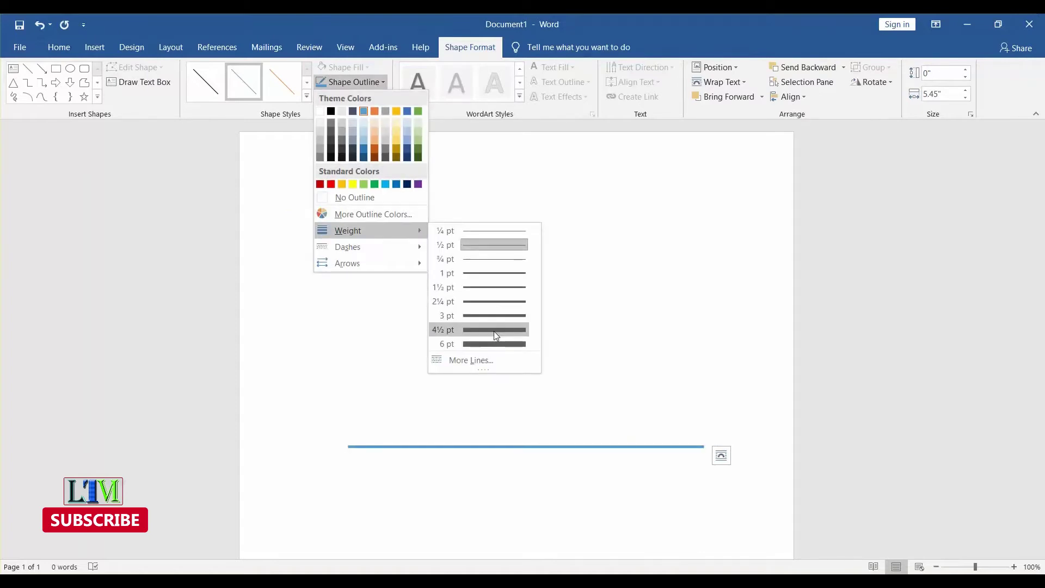
pyautogui.click(493, 331)
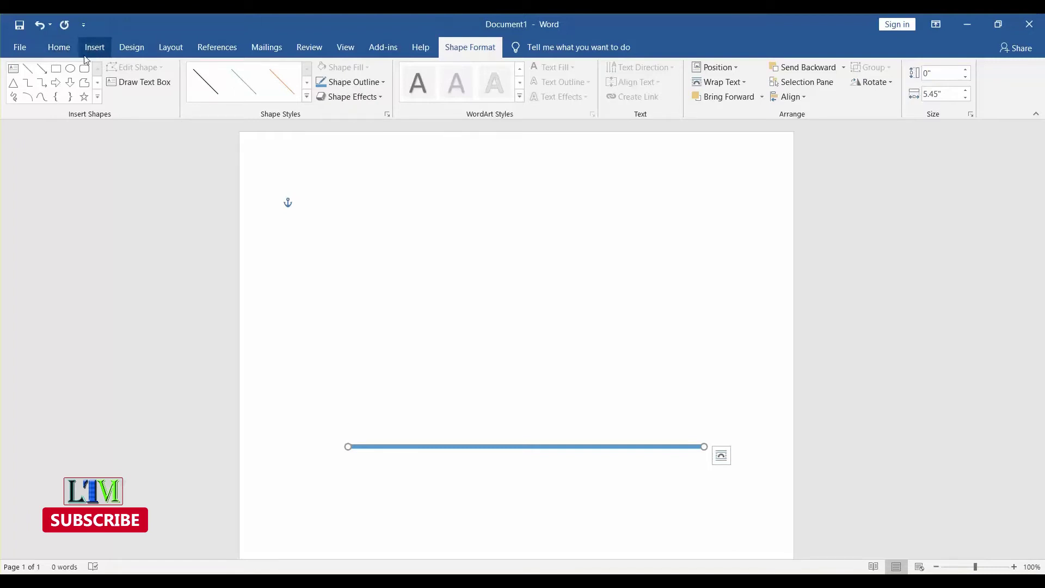
pyautogui.click(55, 69)
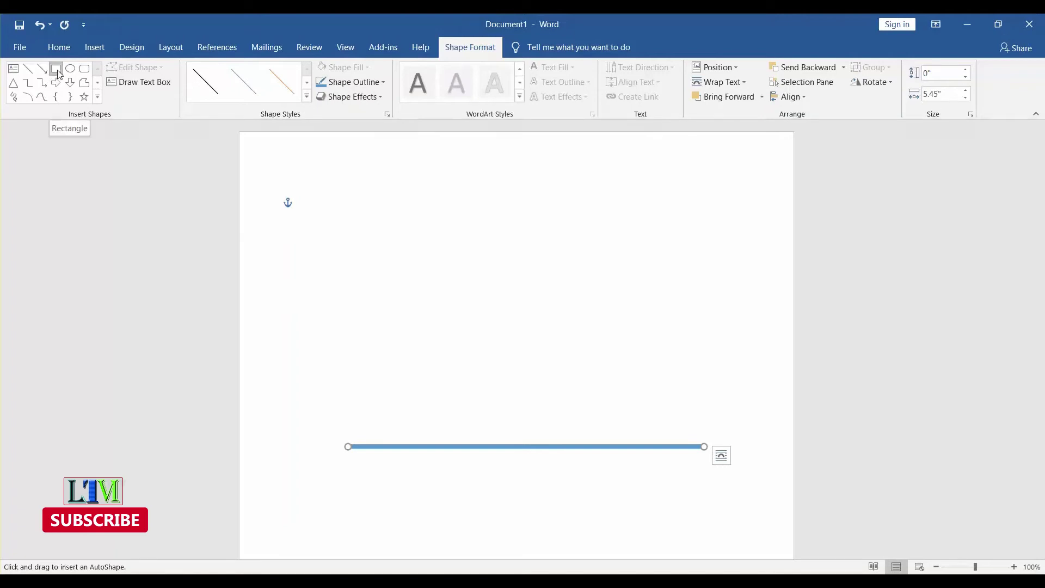
# Draw the first tall bar standing on the baseline.
pyautogui.moveTo(373, 261); pyautogui.dragTo(411, 443)
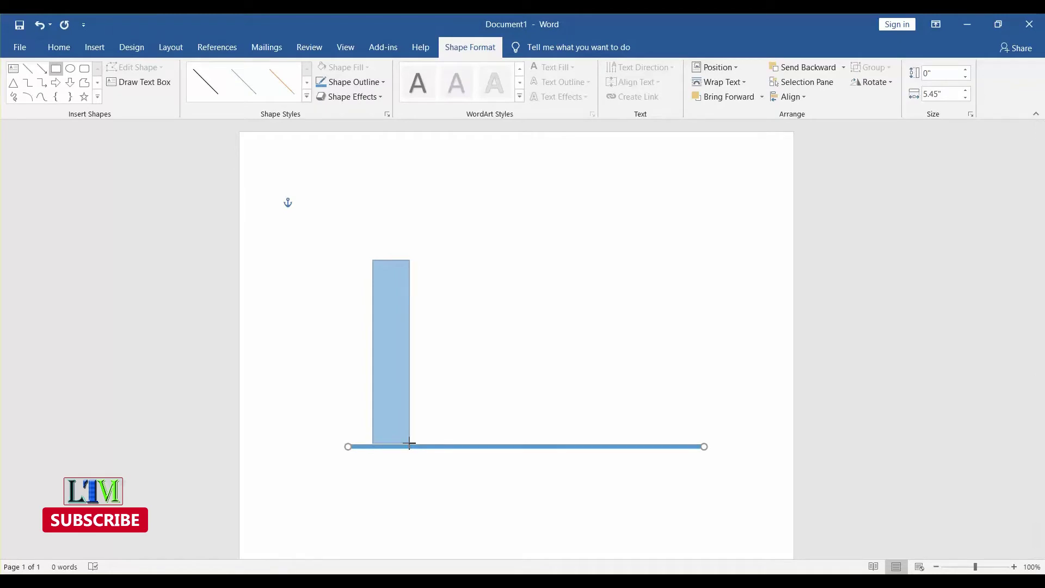
pyautogui.moveTo(407, 443); pyautogui.dragTo(407, 442)
pyautogui.press('Escape')
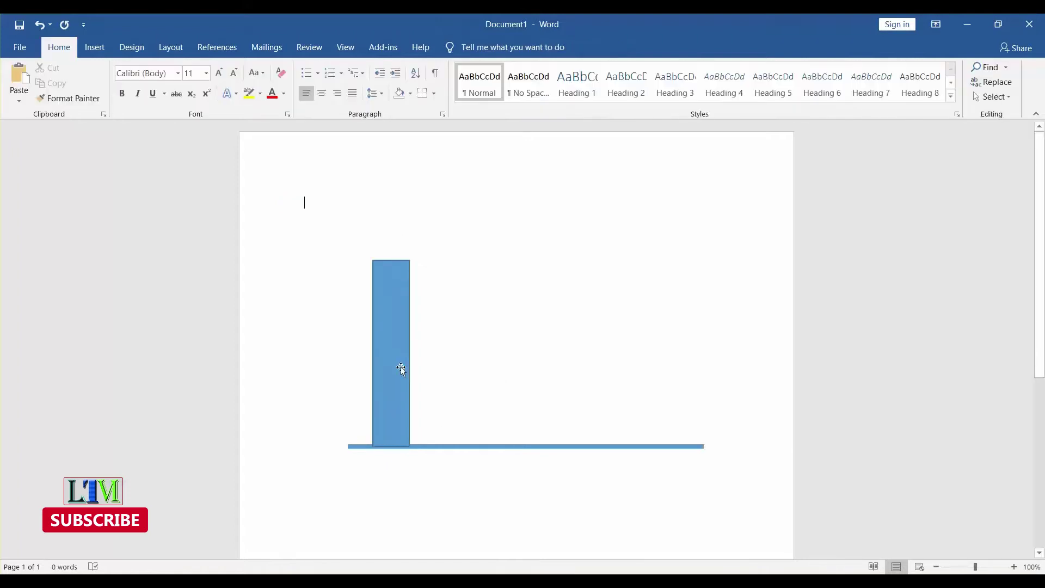
pyautogui.click(390, 367)
pyautogui.moveTo(390, 366); pyautogui.dragTo(389, 365)
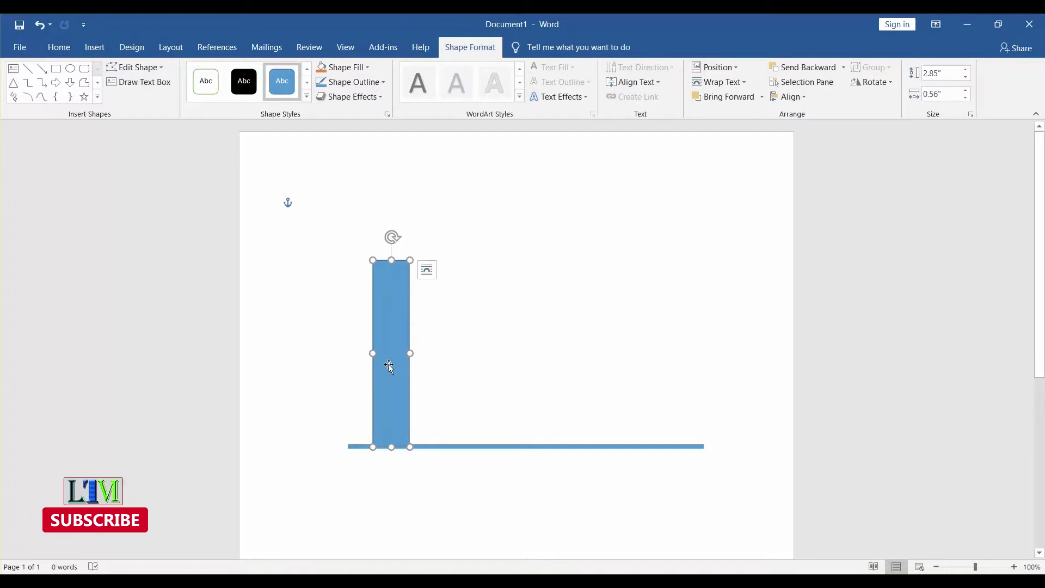
pyautogui.hotkey('shift', 'Up')
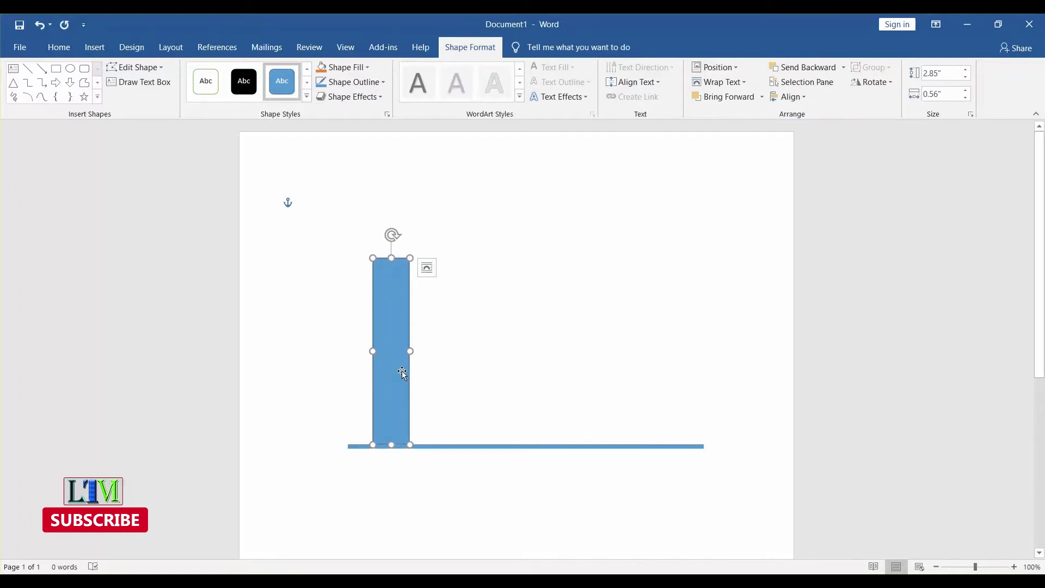
# Copy the bar into a shorter second bar and a third bar matching the first.
pyautogui.moveTo(402, 375); pyautogui.dragTo(442, 351)
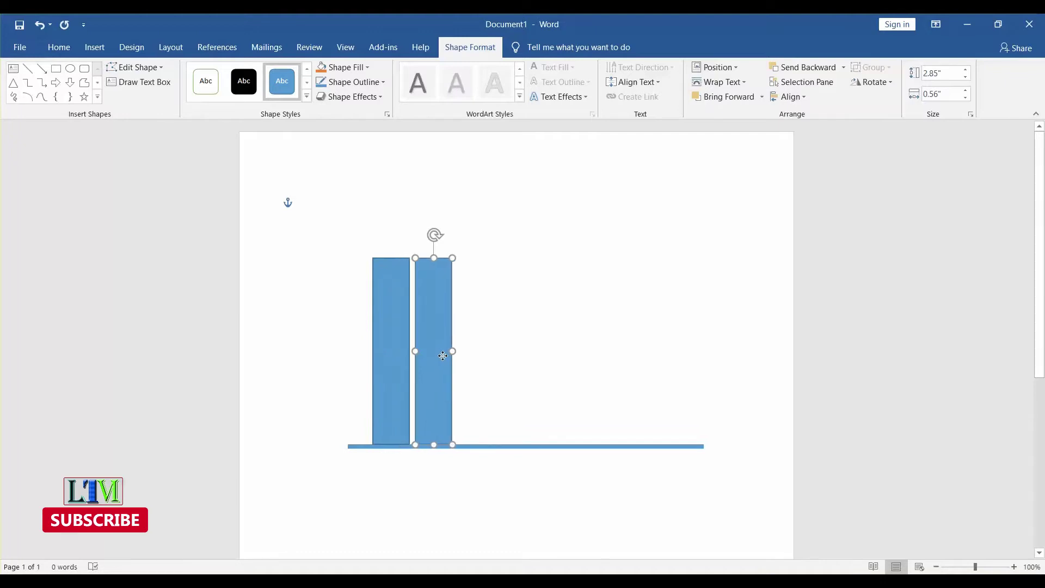
pyautogui.moveTo(435, 259); pyautogui.dragTo(433, 316)
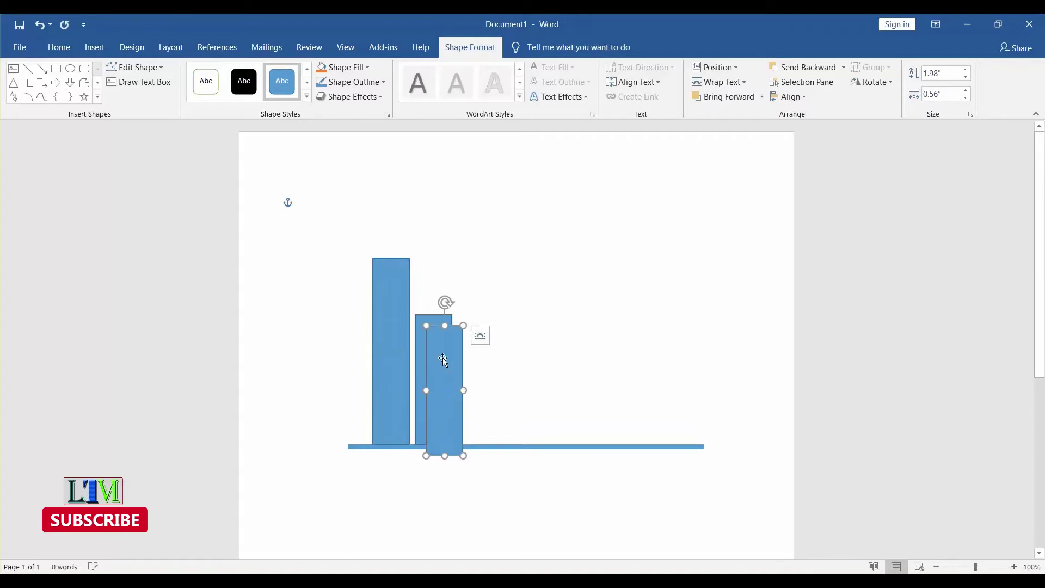
pyautogui.moveTo(439, 366)
pyautogui.mouseDown()
pyautogui.moveTo(477, 346)
pyautogui.moveTo(481, 259)
pyautogui.mouseUp()
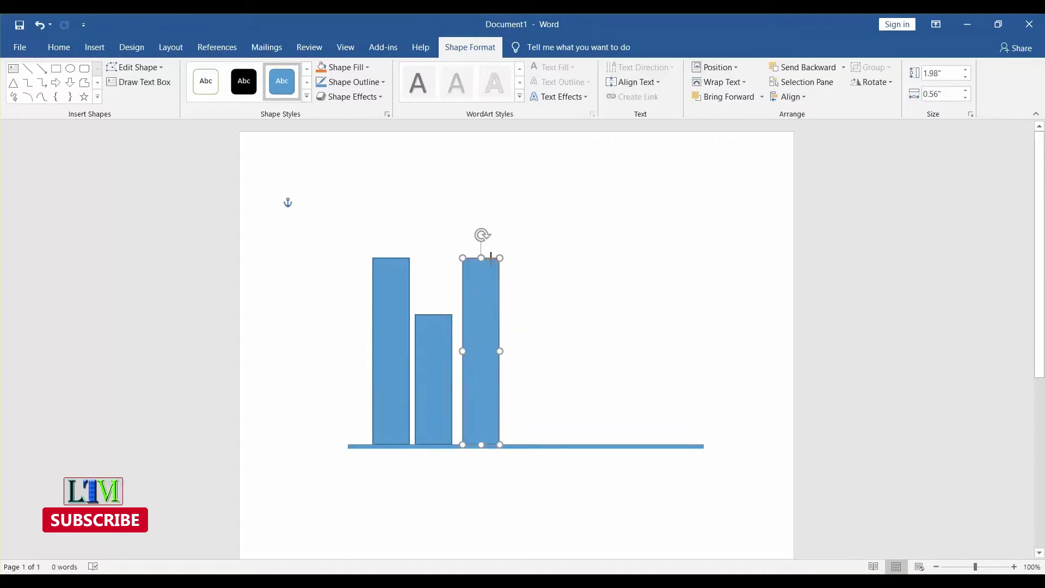
pyautogui.moveTo(482, 326); pyautogui.dragTo(496, 327)
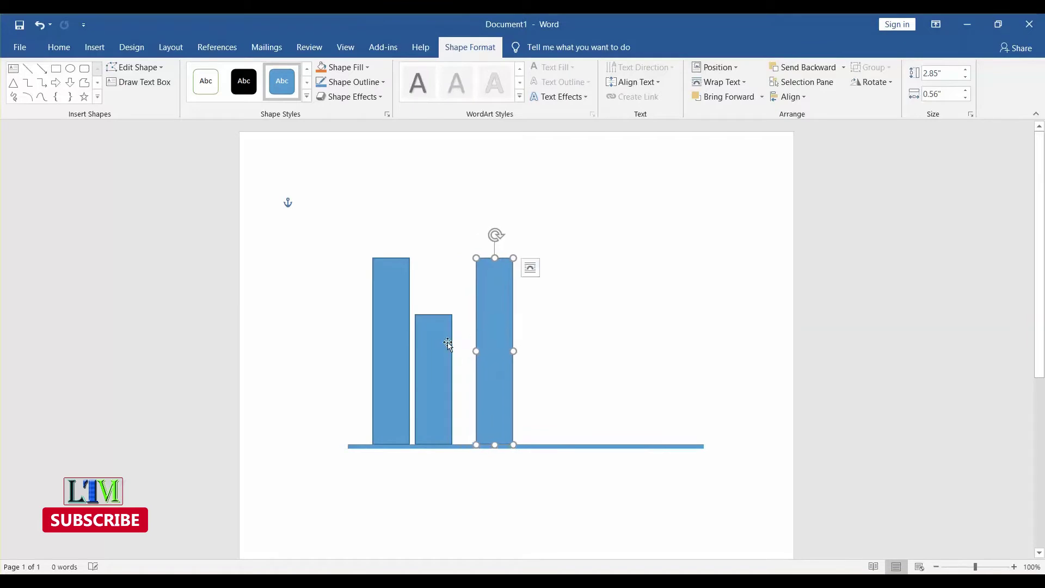
pyautogui.moveTo(433, 345); pyautogui.dragTo(448, 345)
pyautogui.click(494, 320)
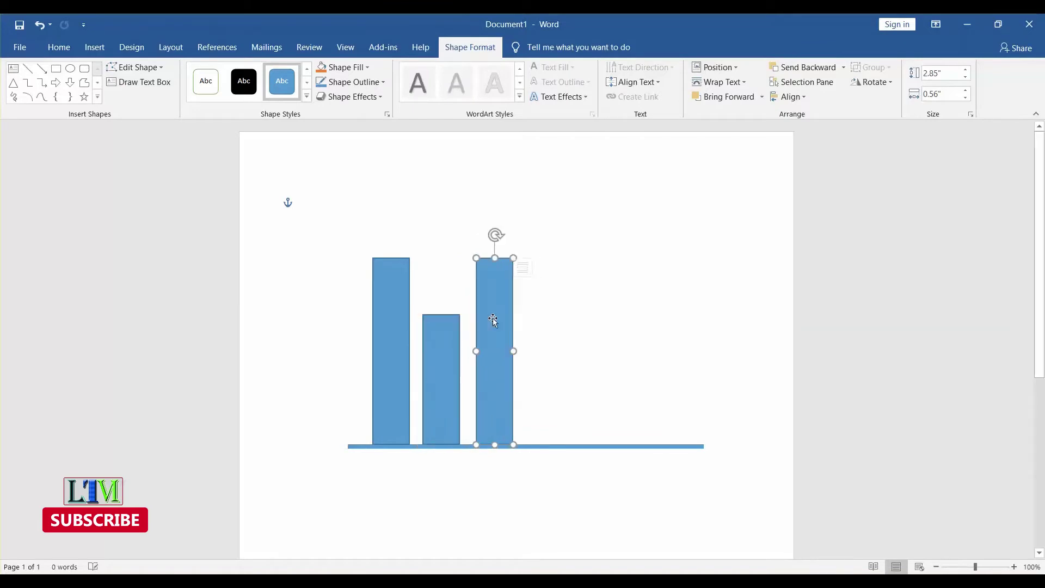
# Add a slightly shorter fourth bar and a much taller fifth bar on the right.
pyautogui.moveTo(495, 326); pyautogui.dragTo(547, 312)
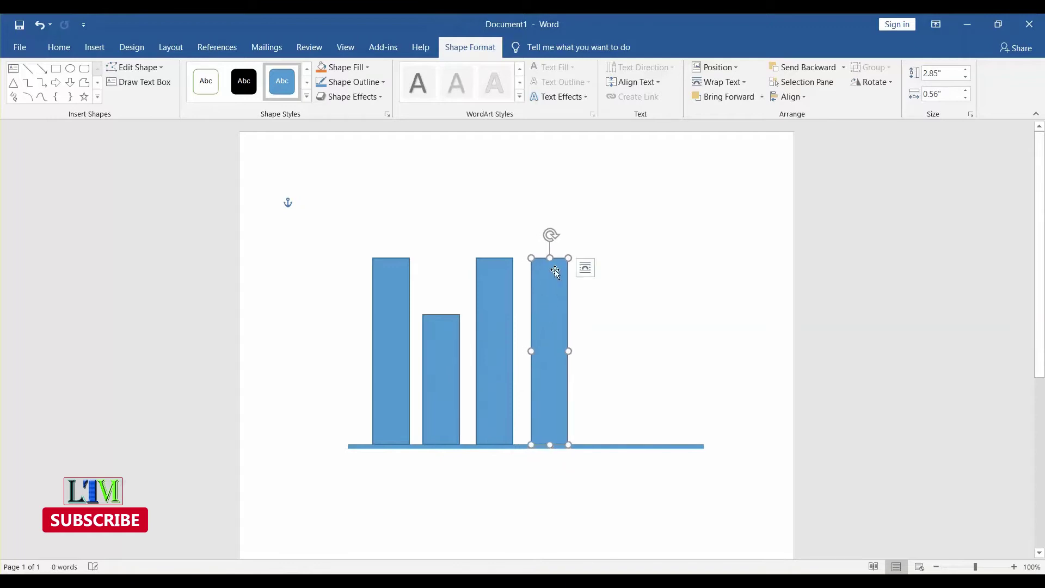
pyautogui.moveTo(551, 258); pyautogui.dragTo(551, 273)
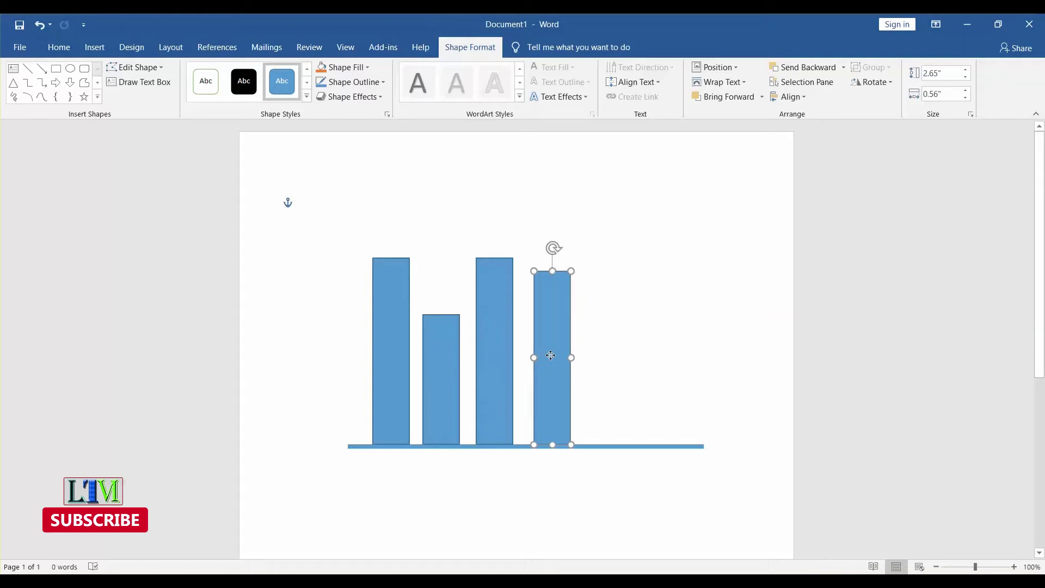
pyautogui.moveTo(547, 357); pyautogui.dragTo(619, 335)
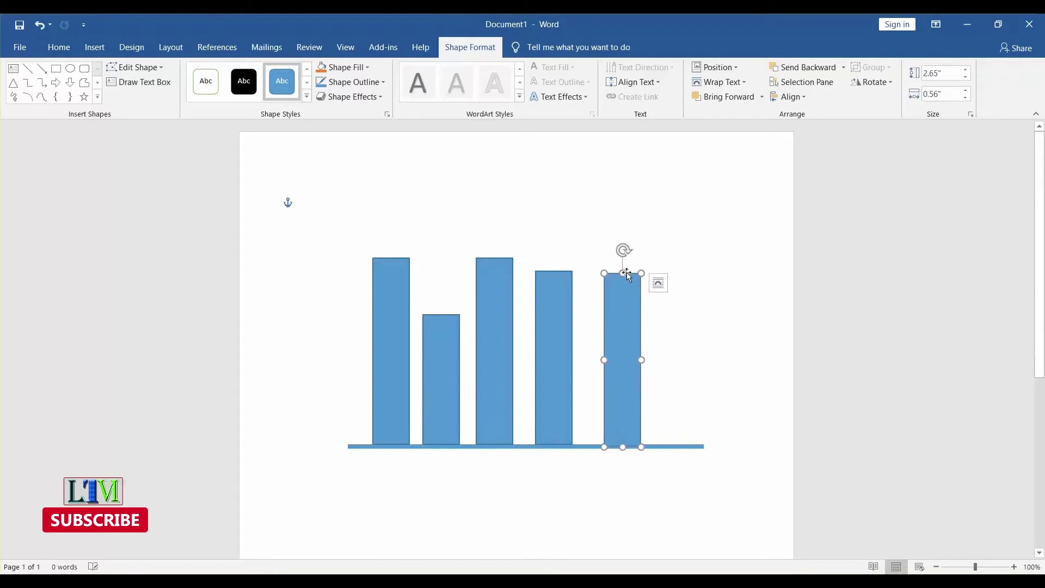
pyautogui.moveTo(624, 272); pyautogui.dragTo(624, 180)
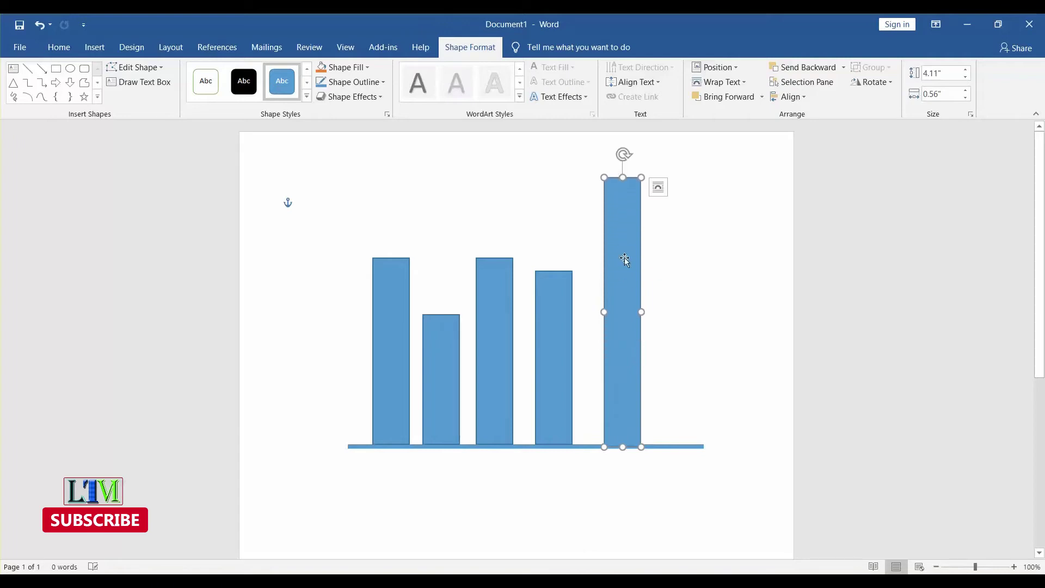
pyautogui.moveTo(646, 282); pyautogui.dragTo(647, 280)
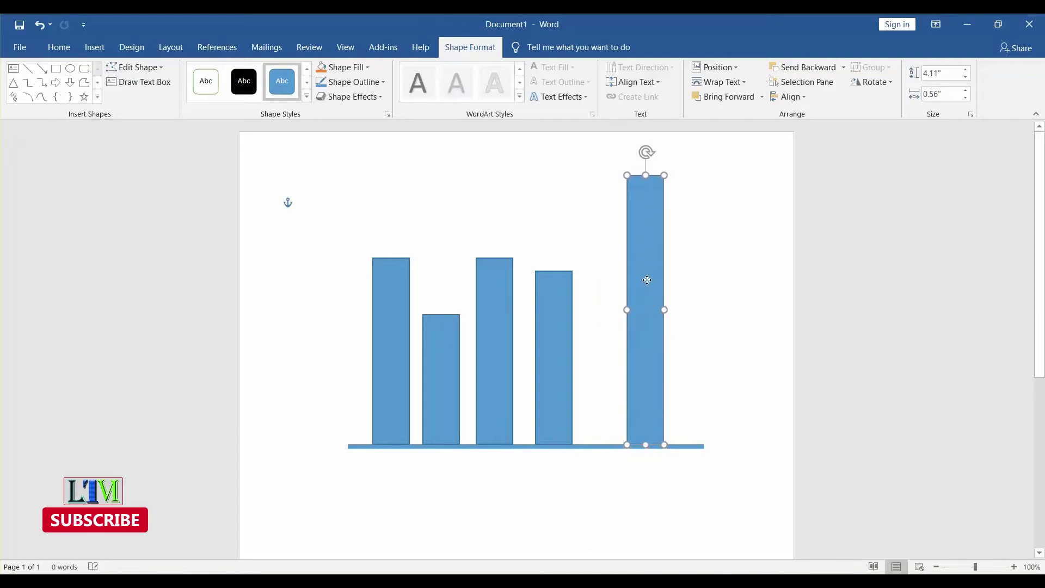
# Space out the bars by shifting the fourth, third and second bars right.
pyautogui.click(563, 338)
pyautogui.moveTo(563, 339); pyautogui.dragTo(584, 339)
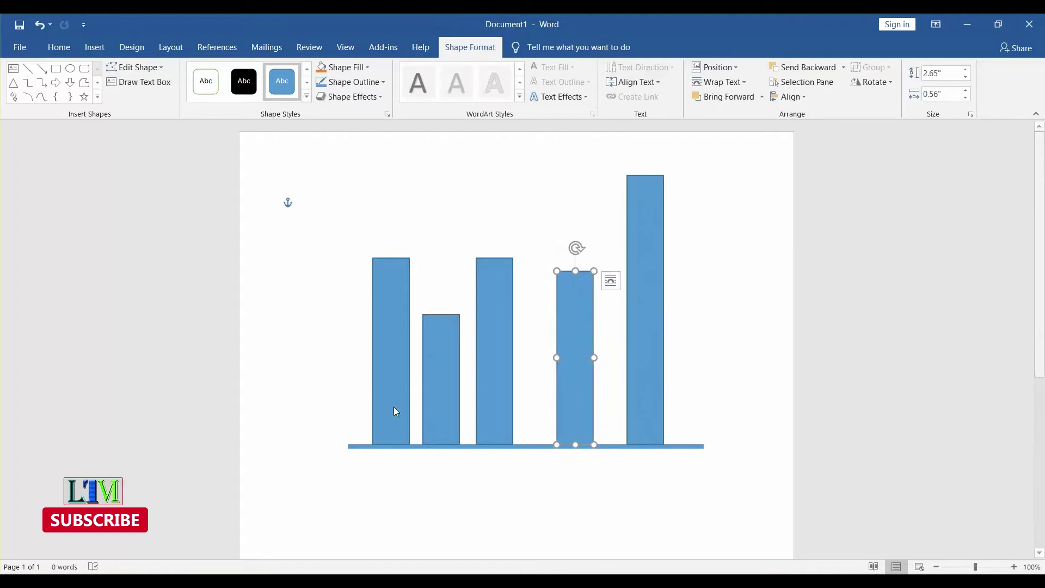
pyautogui.moveTo(513, 380); pyautogui.dragTo(529, 377)
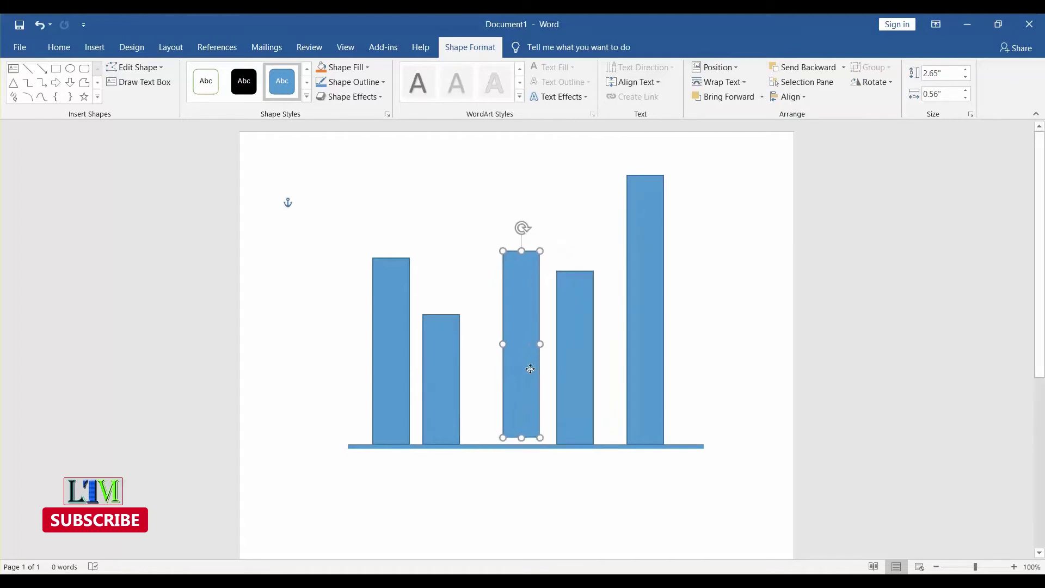
pyautogui.moveTo(447, 391); pyautogui.dragTo(466, 391)
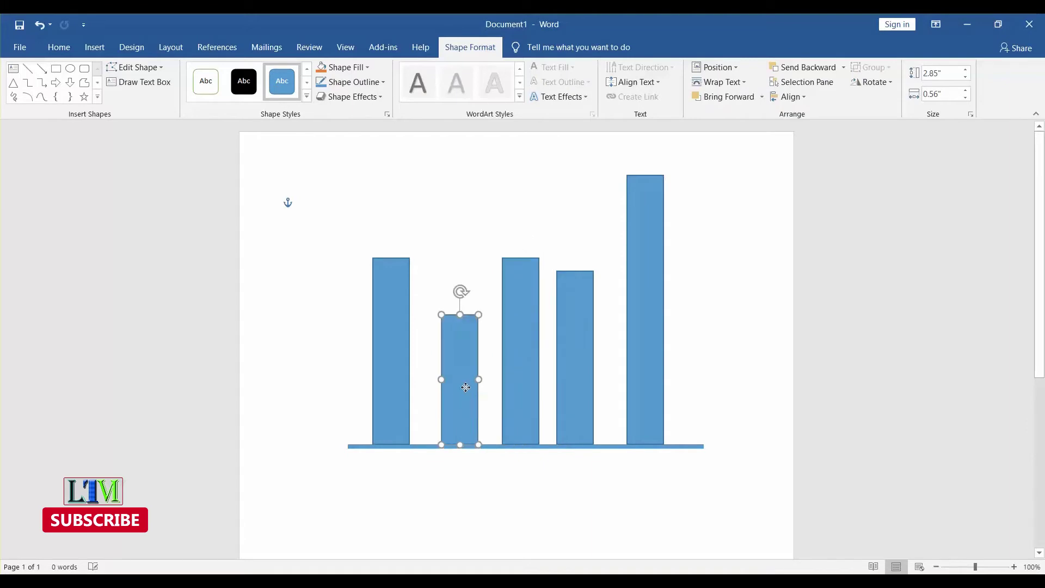
# Deselect the bars, then add and remove a line break under the chart.
pyautogui.click(376, 523)
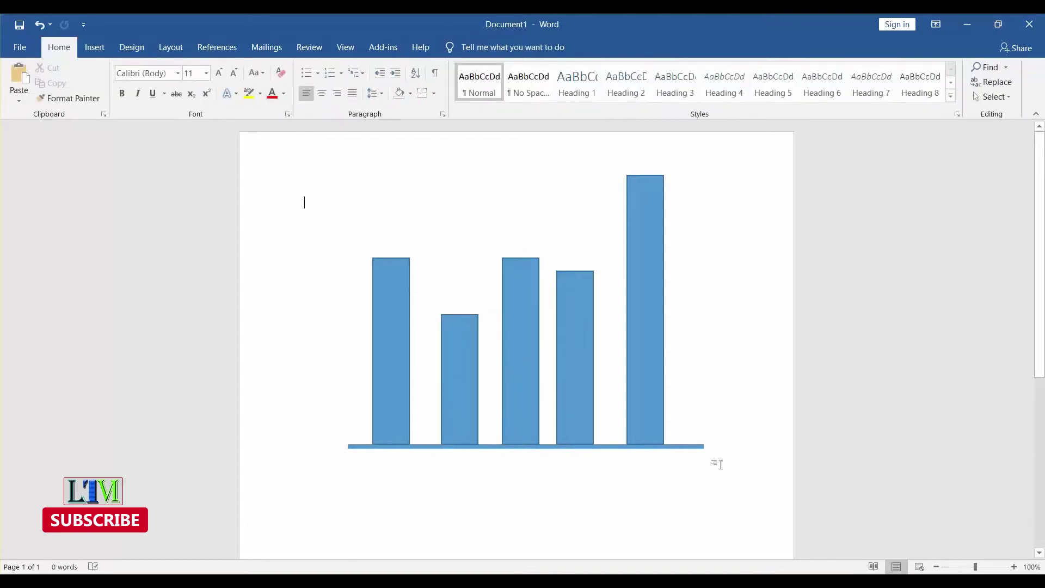
pyautogui.press('Return')
pyautogui.press('Return')
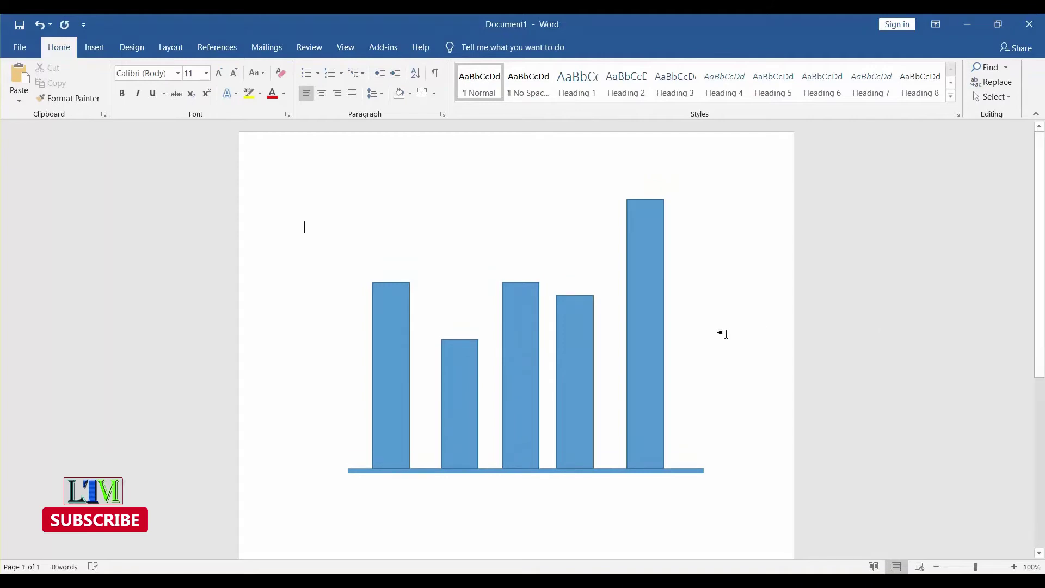
pyautogui.press('BackSpace')
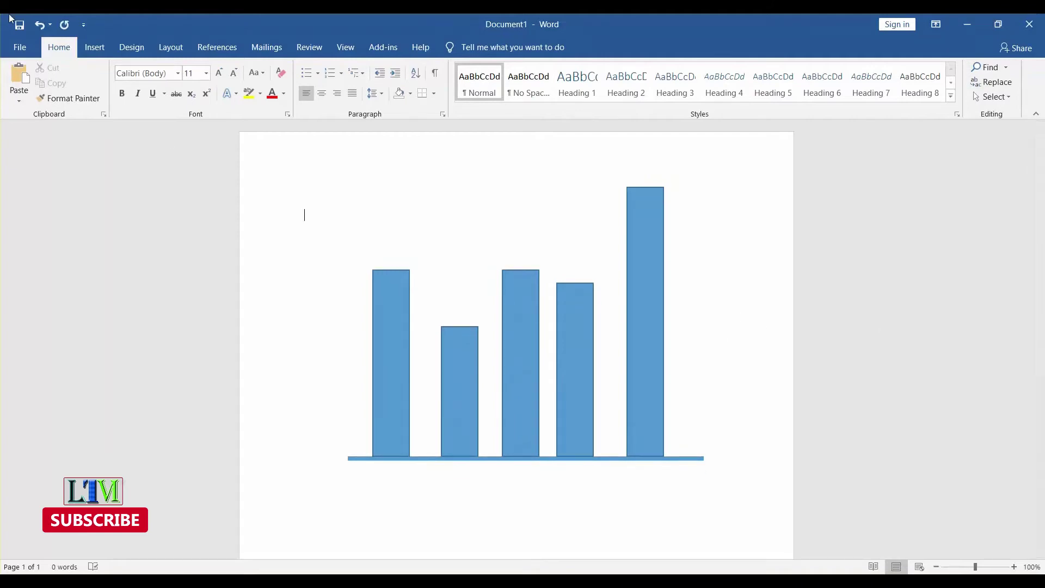
# Insert a simple text box below the chart, then delete it.
pyautogui.click(95, 48)
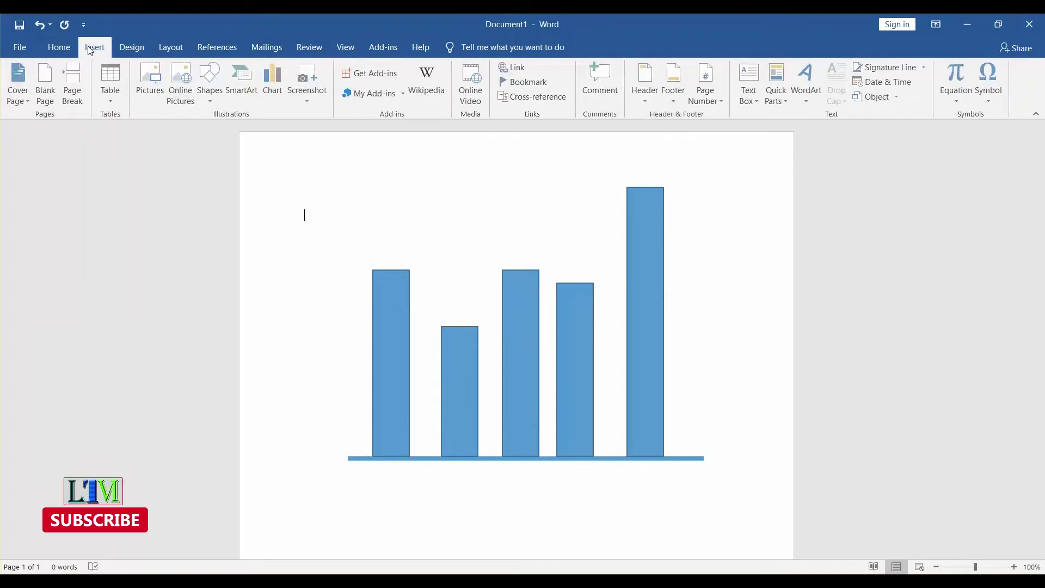
pyautogui.click(750, 96)
pyautogui.click(781, 180)
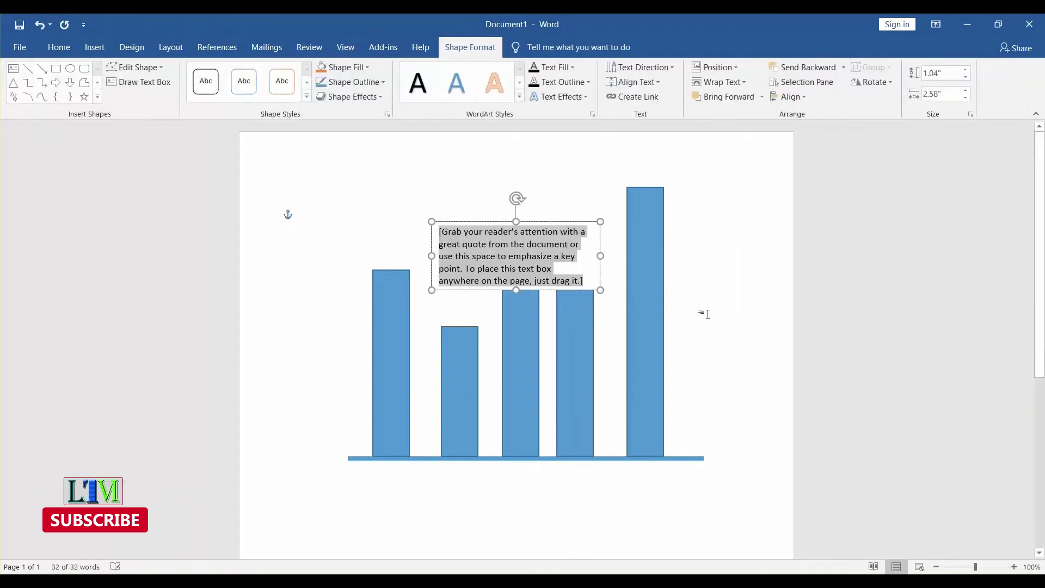
pyautogui.moveTo(528, 223); pyautogui.dragTo(502, 505)
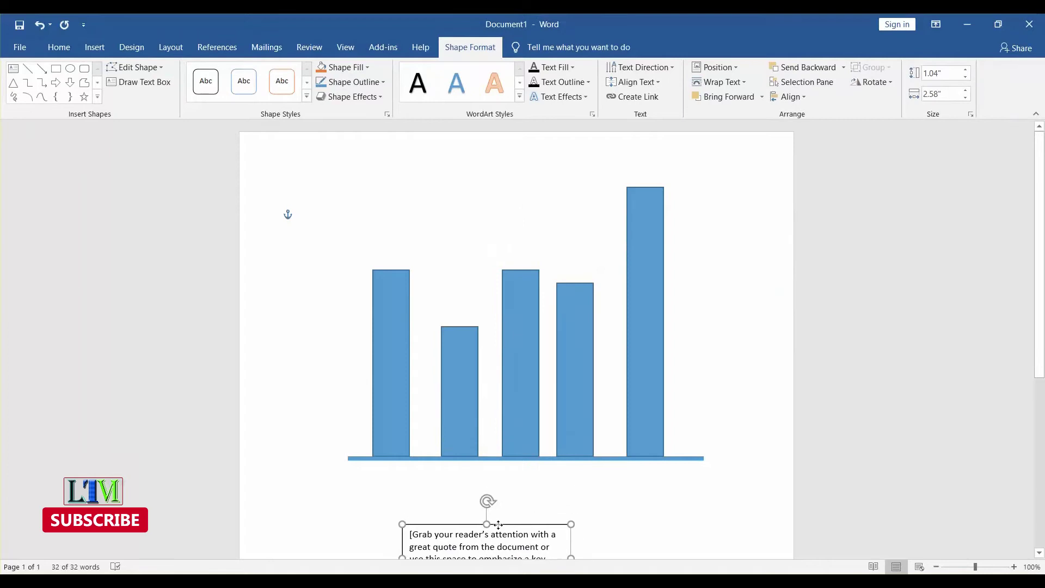
pyautogui.press('Delete')
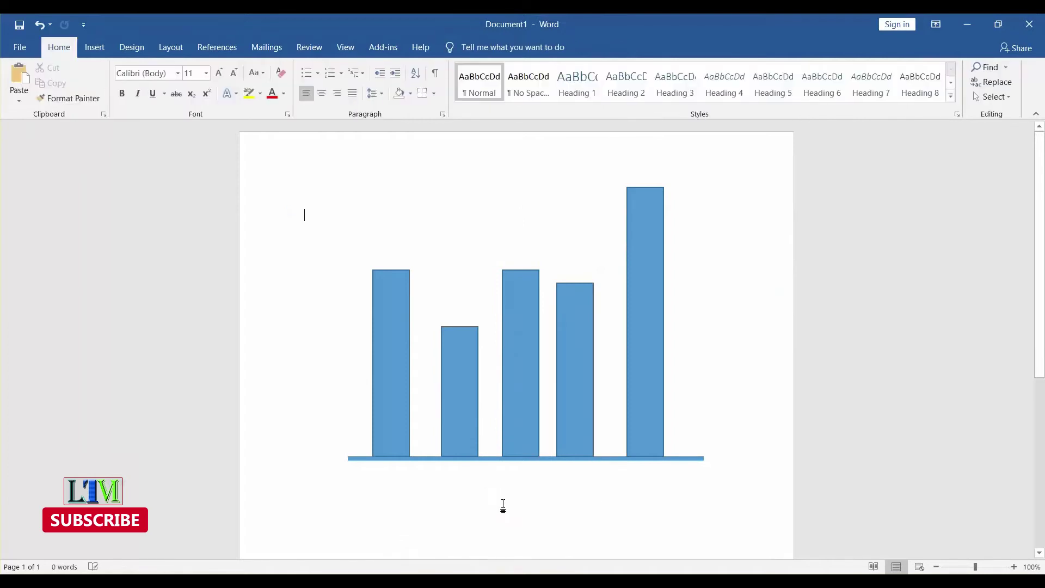
pyautogui.click(503, 507)
pyautogui.scroll(-5, 504, 506)
pyautogui.scroll(3, 629, 474)
pyautogui.scroll(1, 707, 344)
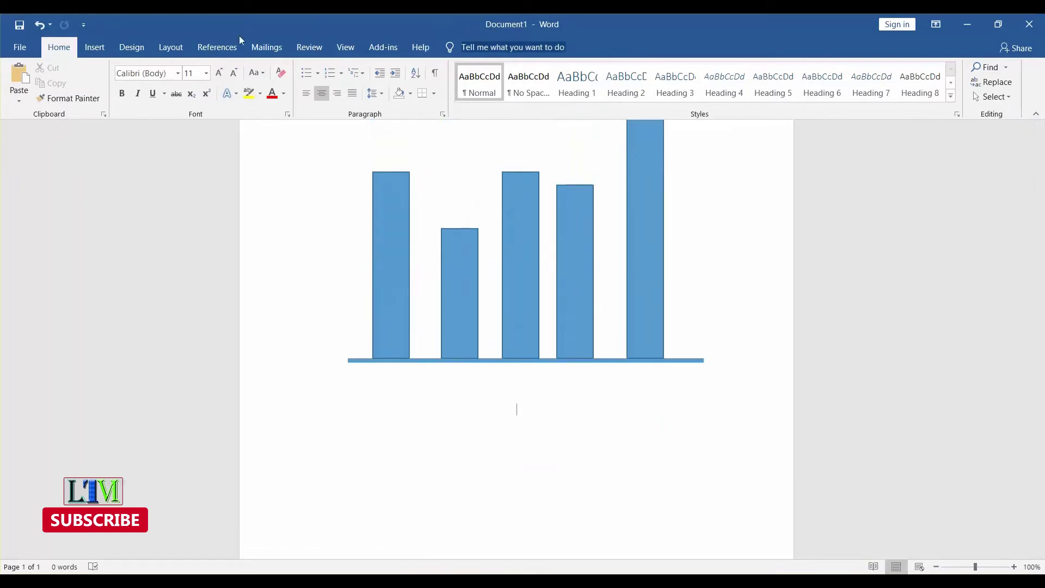
# Insert a simple text box and move it below the chart.
pyautogui.click(94, 46)
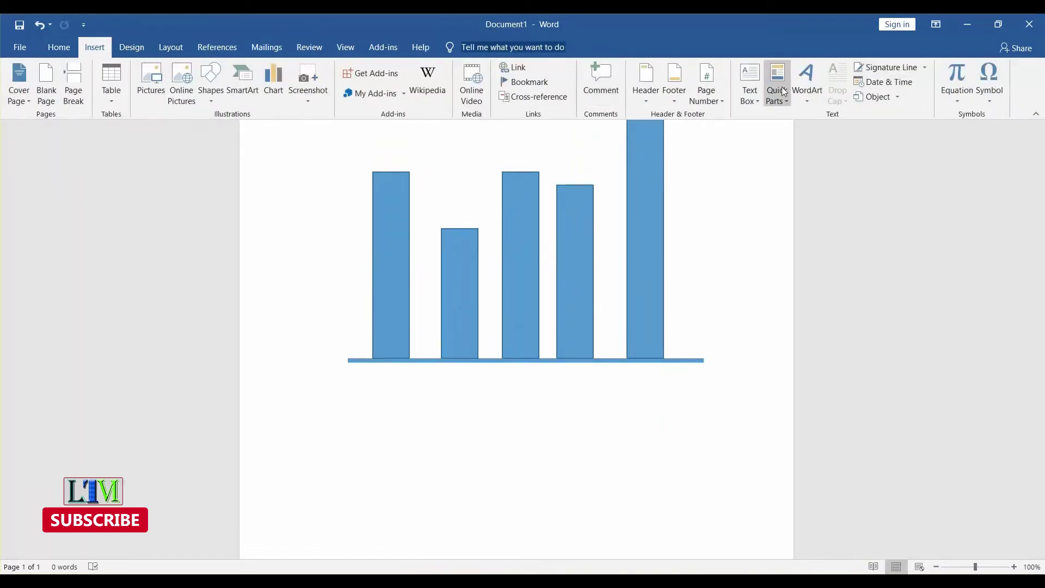
pyautogui.click(750, 90)
pyautogui.click(778, 176)
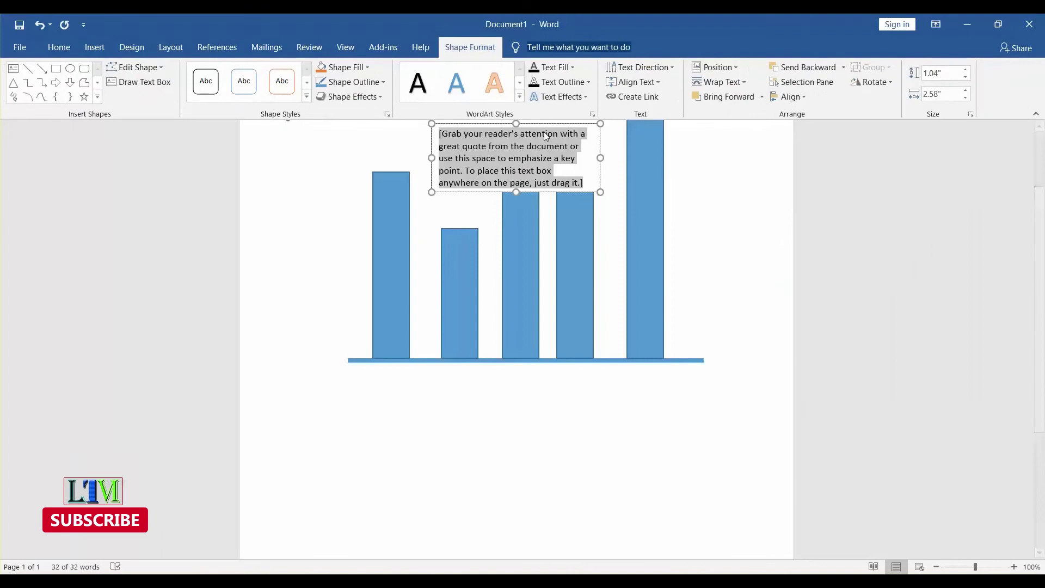
pyautogui.moveTo(550, 124)
pyautogui.mouseDown()
pyautogui.moveTo(509, 402)
pyautogui.moveTo(518, 422)
pyautogui.mouseUp()
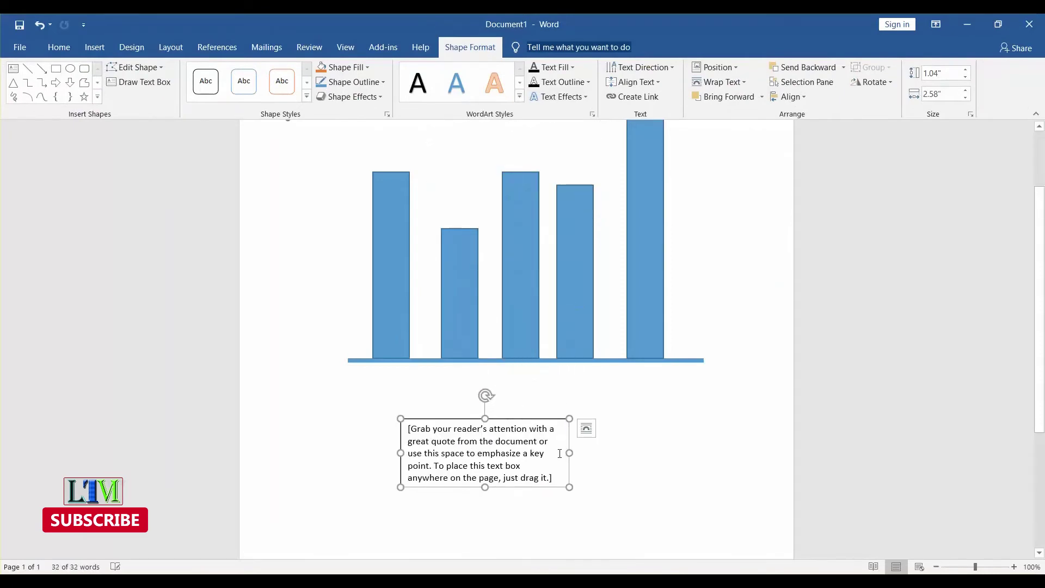
pyautogui.click(551, 480)
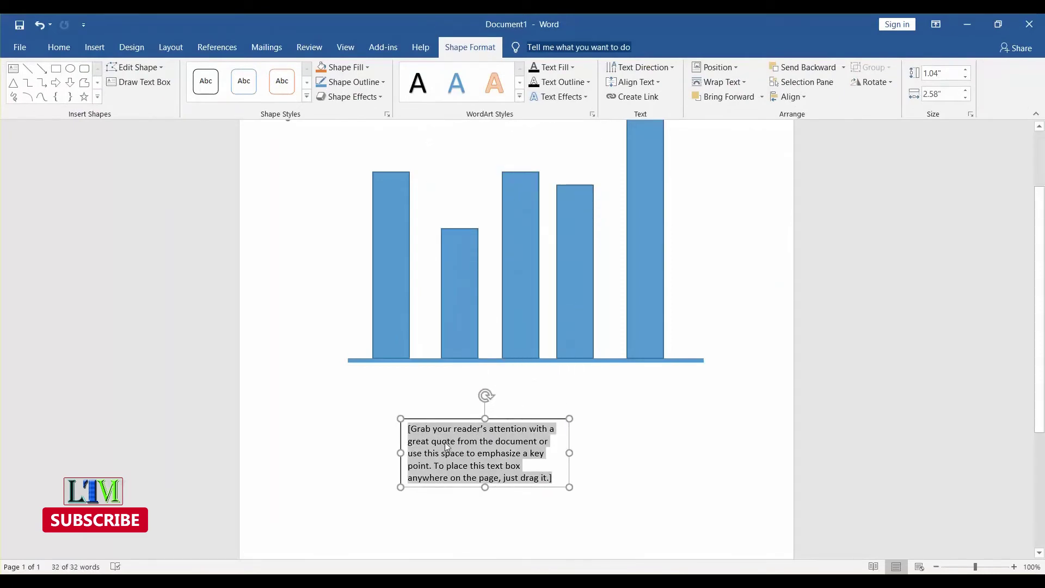
pyautogui.write('y')
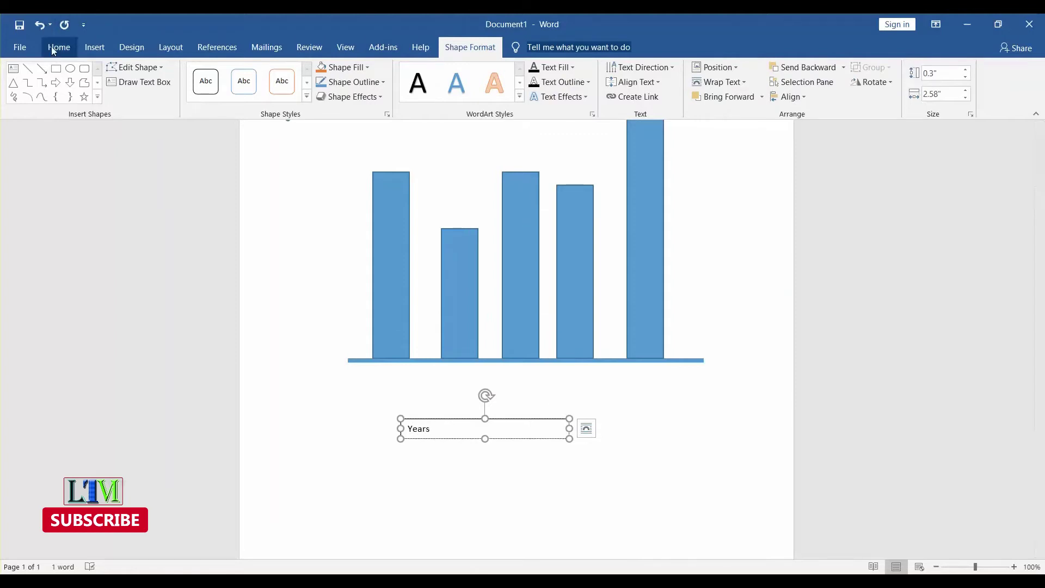
# Replace the placeholder with 'Years' and enlarge it to 24 pt.
pyautogui.click(58, 46)
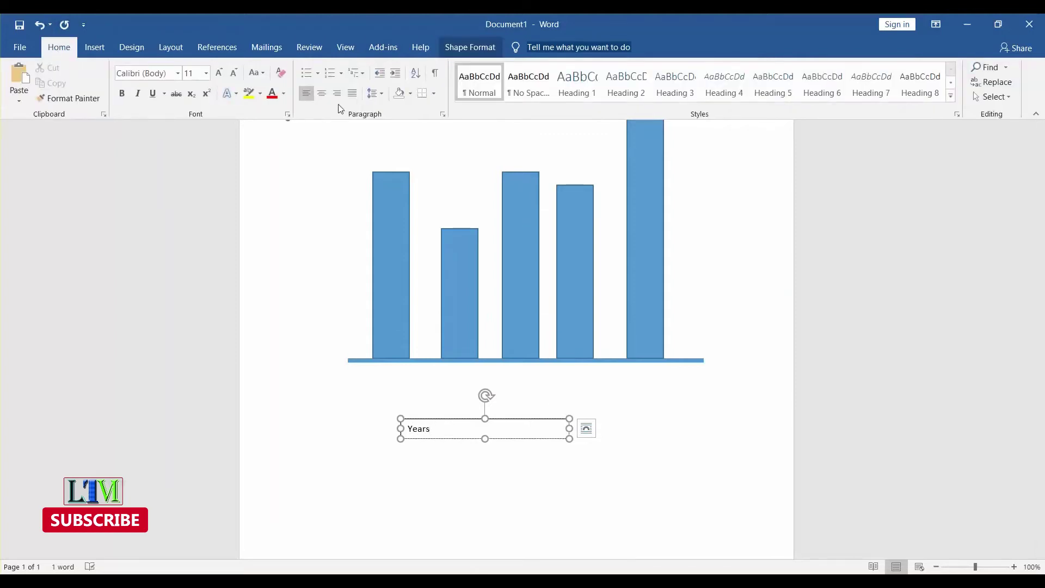
pyautogui.click(221, 77)
pyautogui.click(222, 77)
pyautogui.doubleClick(418, 428)
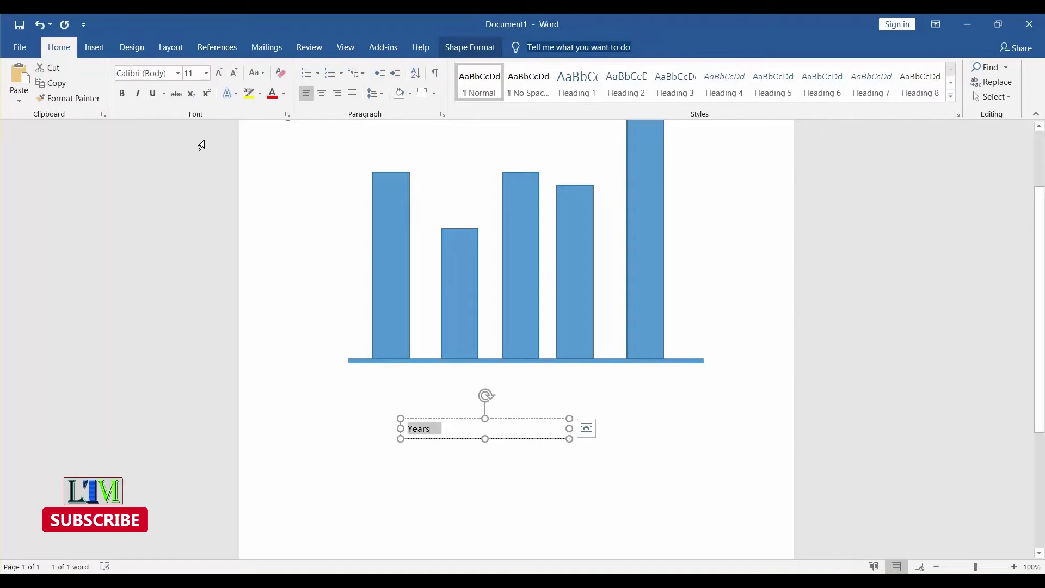
pyautogui.click(221, 74)
pyautogui.click(221, 74)
pyautogui.click(221, 74)
pyautogui.click(221, 73)
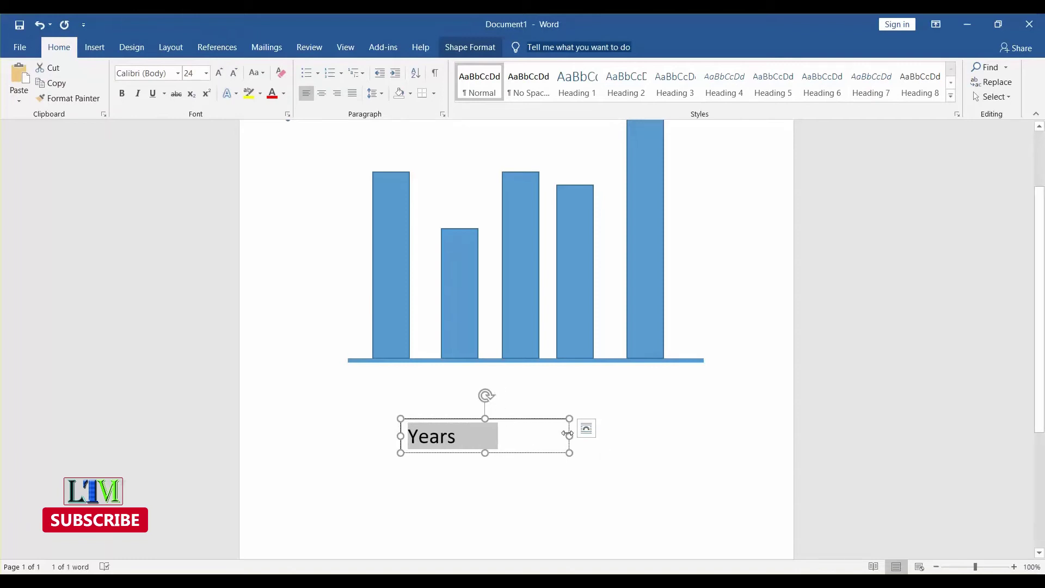
# Shrink the Years box, set its font to 18 pt, and move it under the baseline's left end.
pyautogui.moveTo(569, 435)
pyautogui.mouseDown()
pyautogui.moveTo(464, 435)
pyautogui.moveTo(327, 340)
pyautogui.mouseUp()
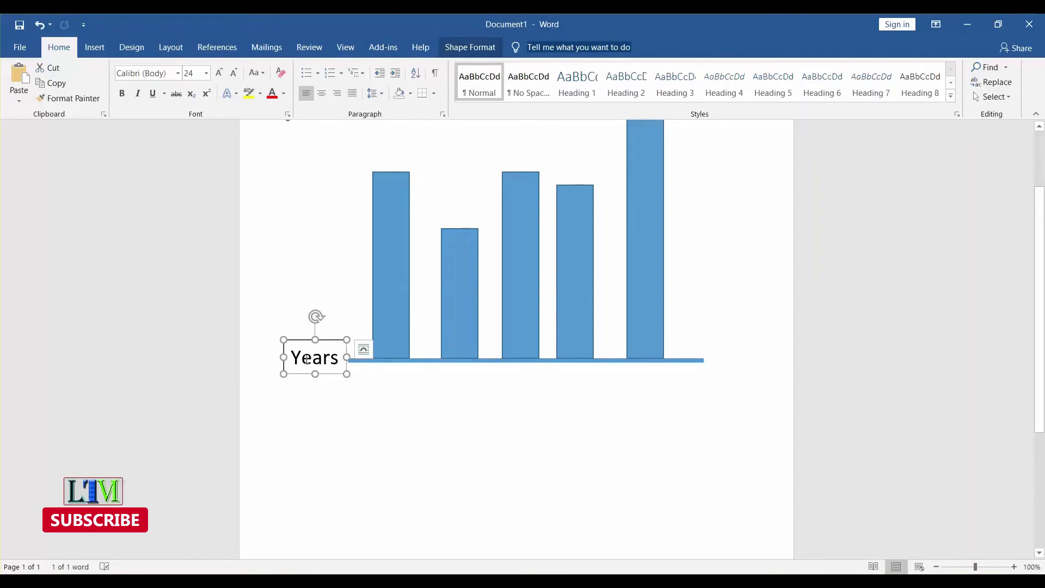
pyautogui.moveTo(346, 375); pyautogui.dragTo(343, 370)
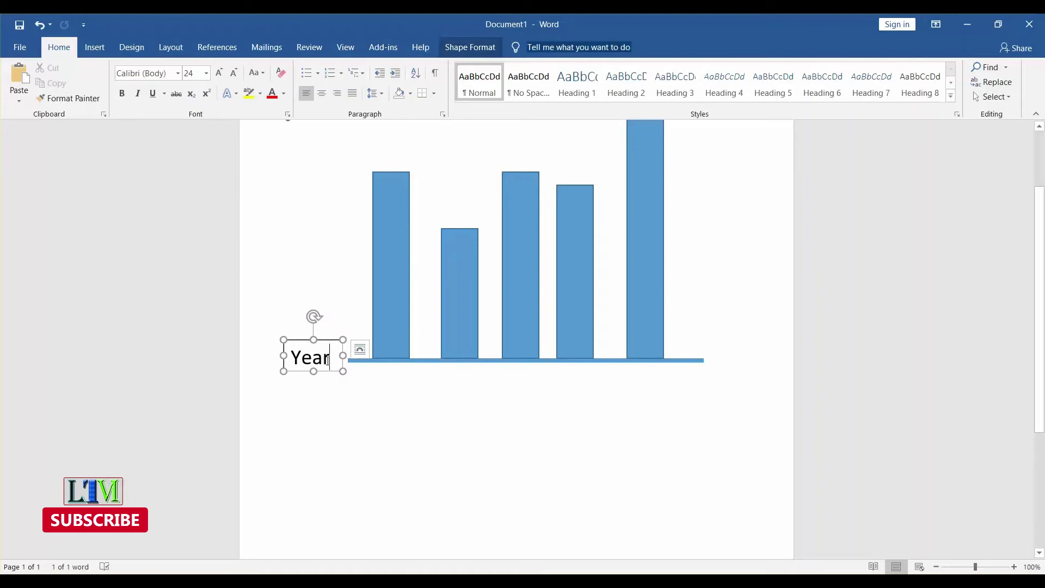
pyautogui.doubleClick(327, 357)
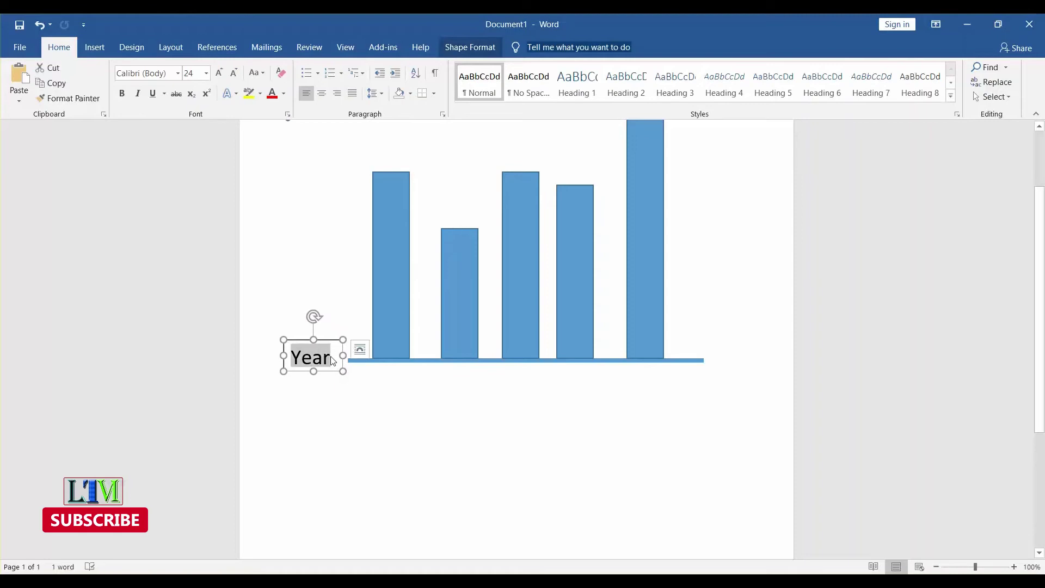
pyautogui.click(233, 73)
pyautogui.click(233, 72)
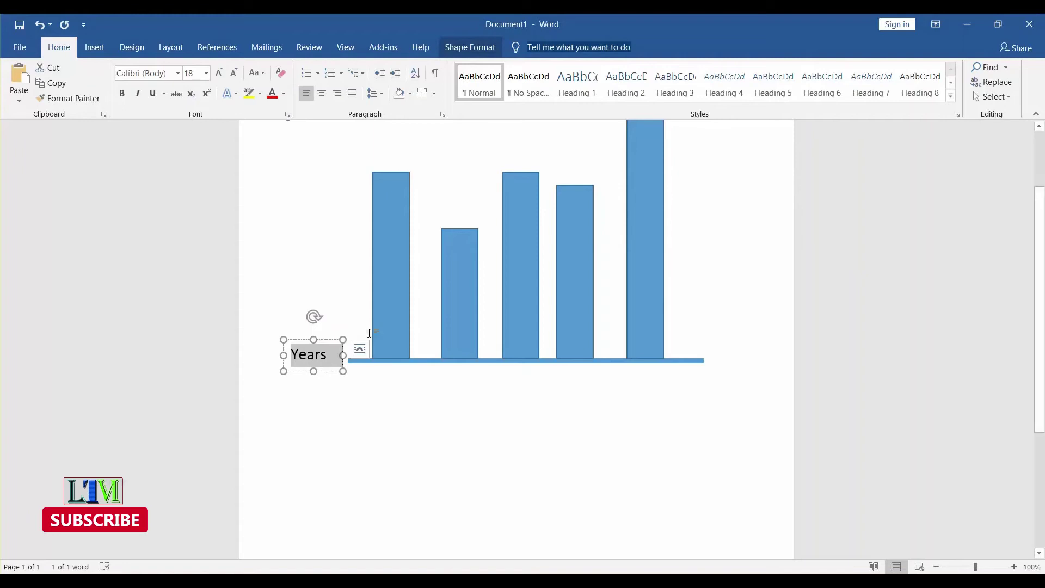
pyautogui.moveTo(327, 341)
pyautogui.mouseDown()
pyautogui.moveTo(368, 370)
pyautogui.moveTo(349, 376)
pyautogui.mouseUp()
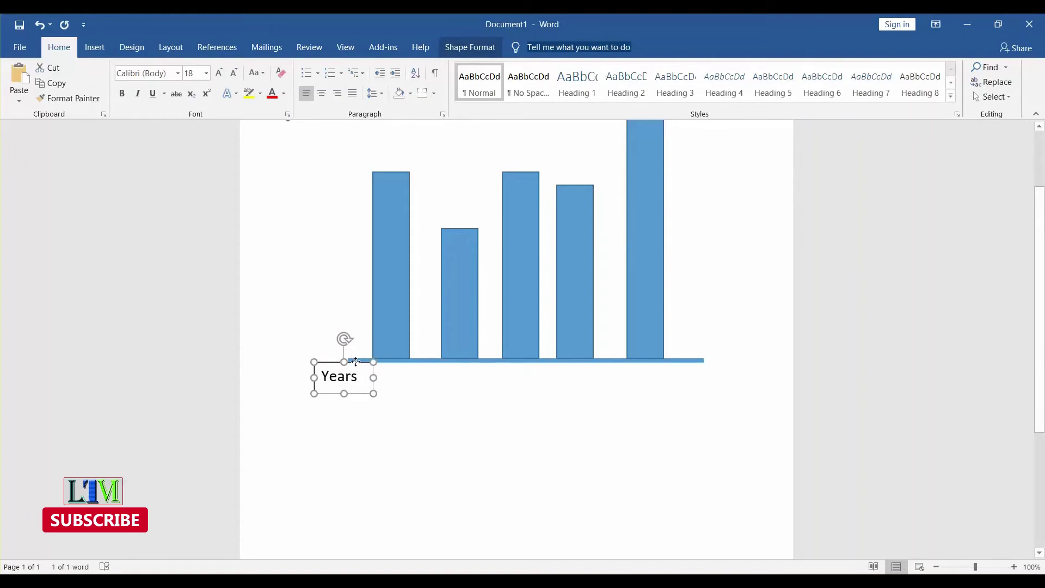
pyautogui.click(395, 385)
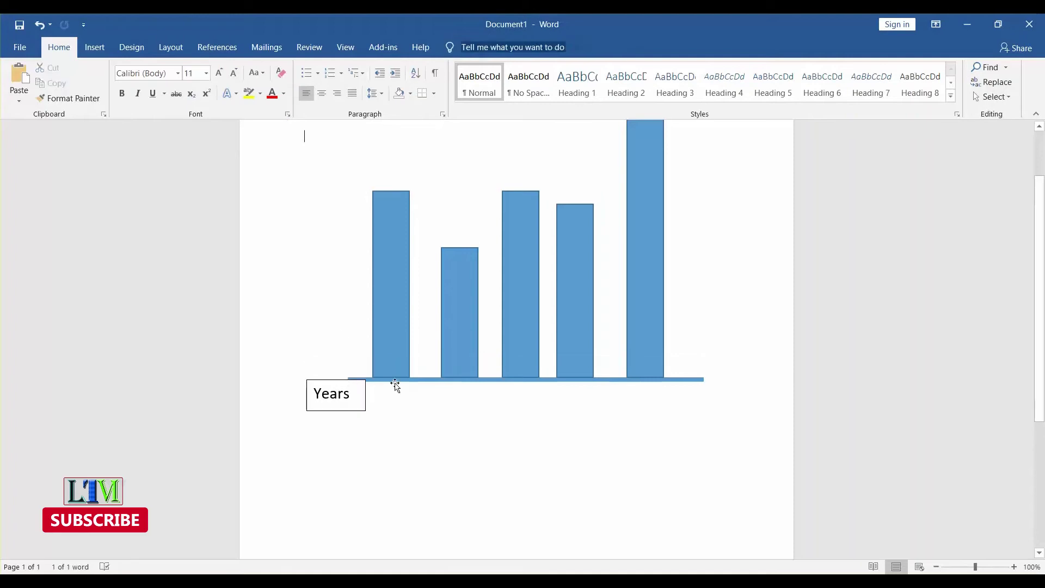
# Reselect the Years text box and narrow it slightly.
pyautogui.click(352, 391)
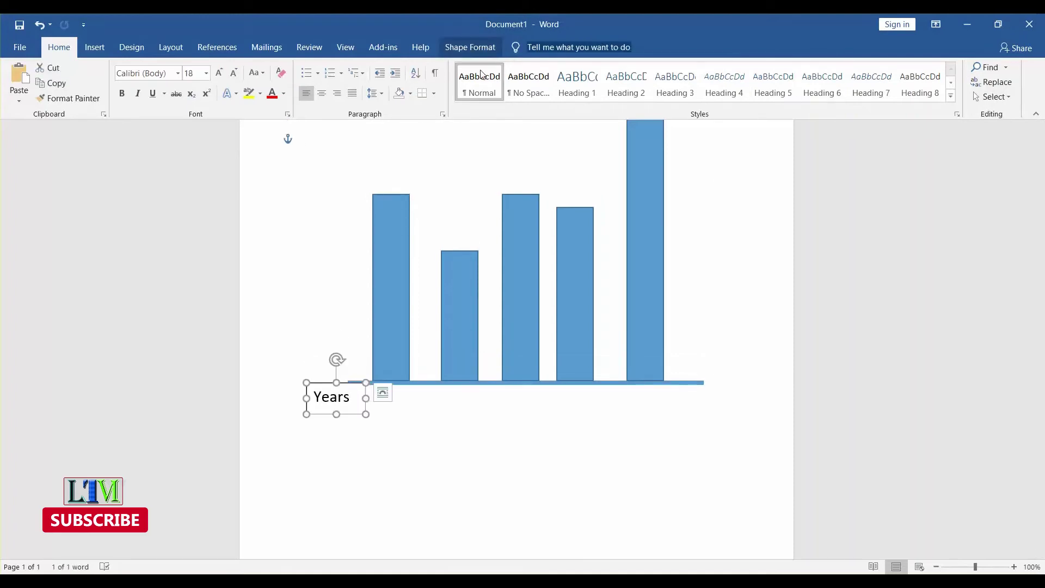
pyautogui.click(130, 47)
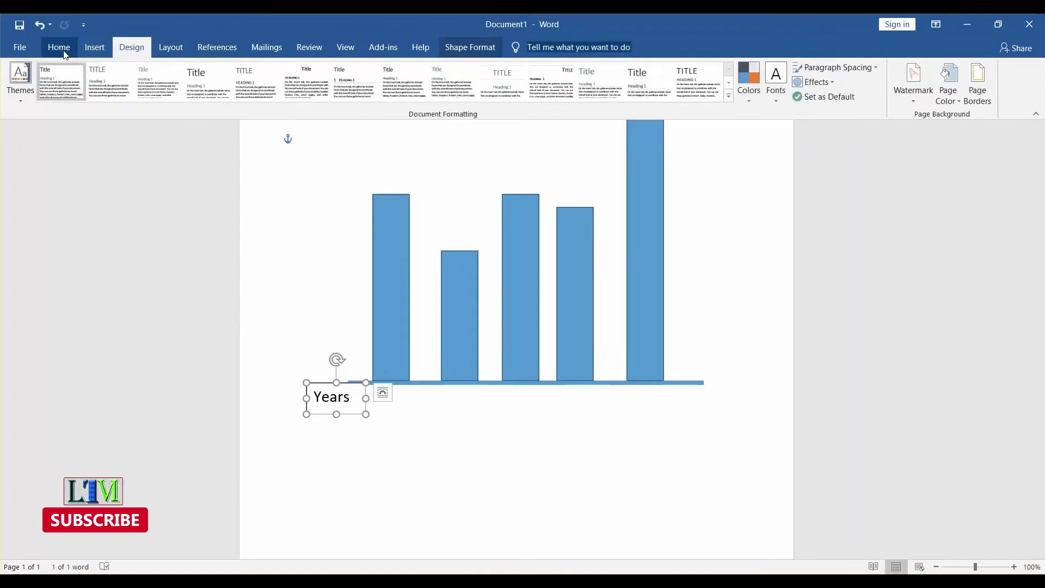
pyautogui.click(92, 48)
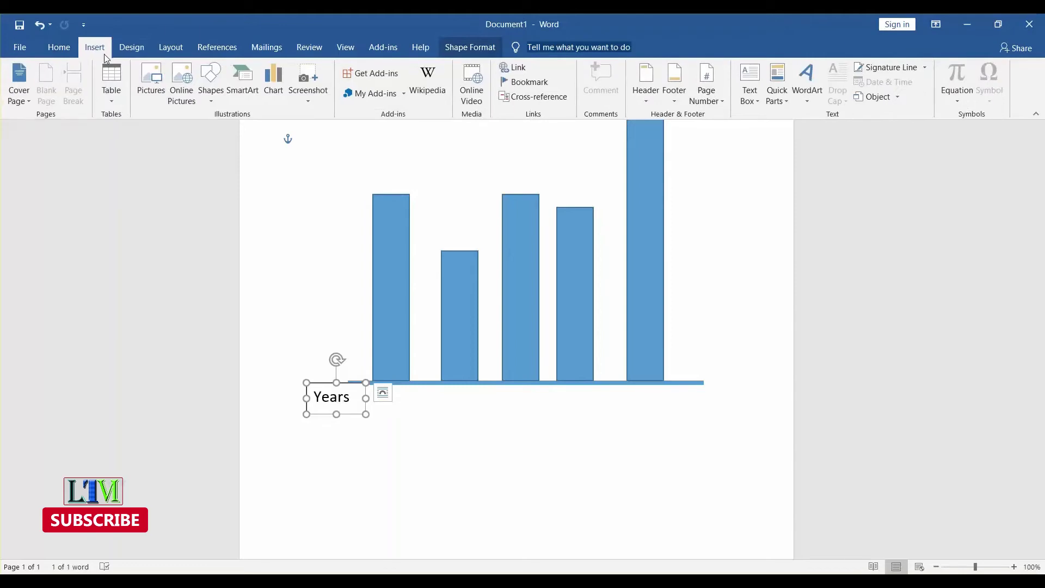
pyautogui.click(756, 101)
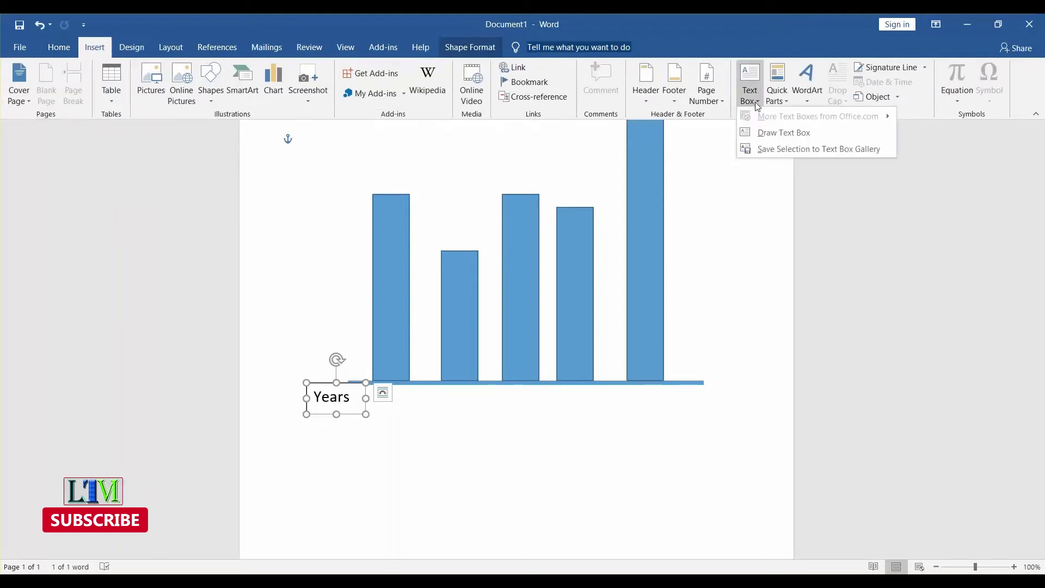
pyautogui.click(186, 194)
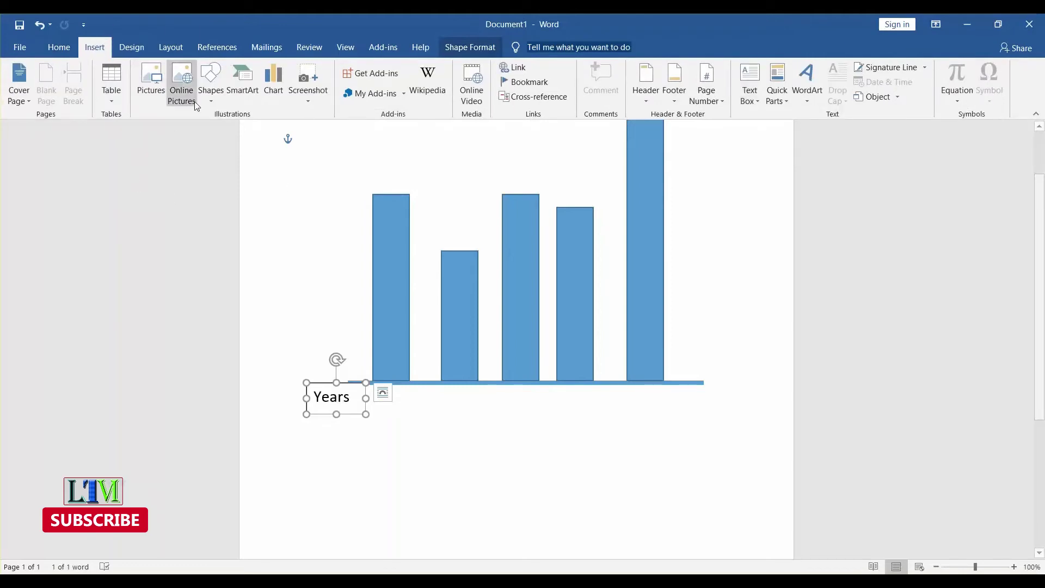
pyautogui.click(211, 97)
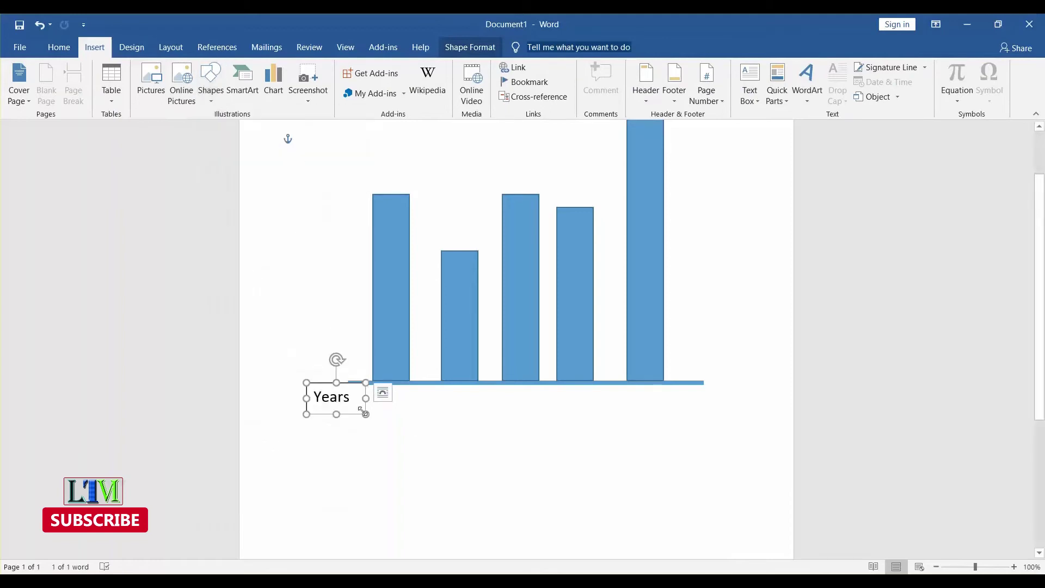
pyautogui.moveTo(366, 414); pyautogui.dragTo(347, 392)
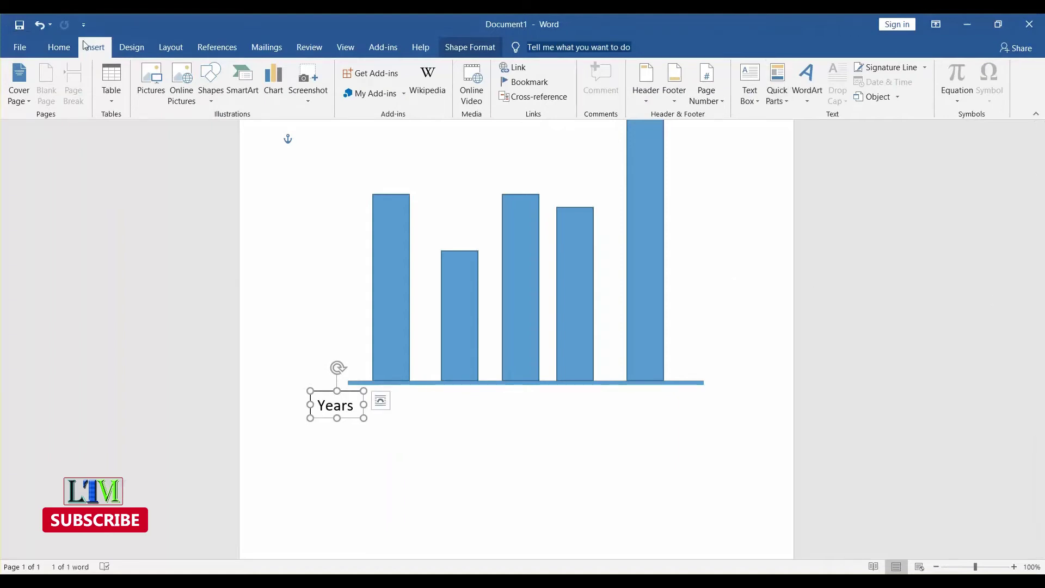
# Remove the outline border from the Years text box.
pyautogui.click(470, 46)
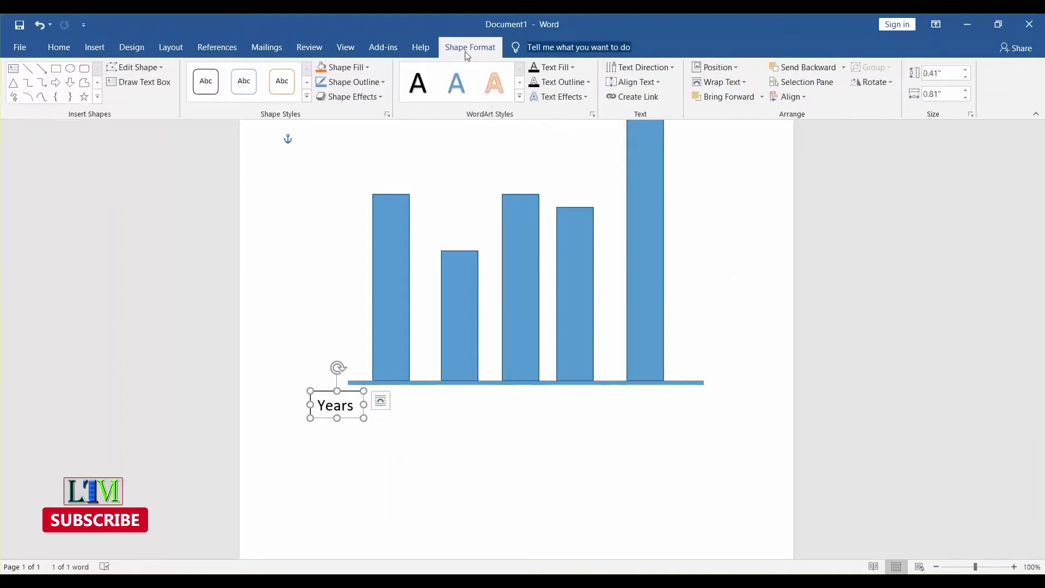
pyautogui.click(342, 81)
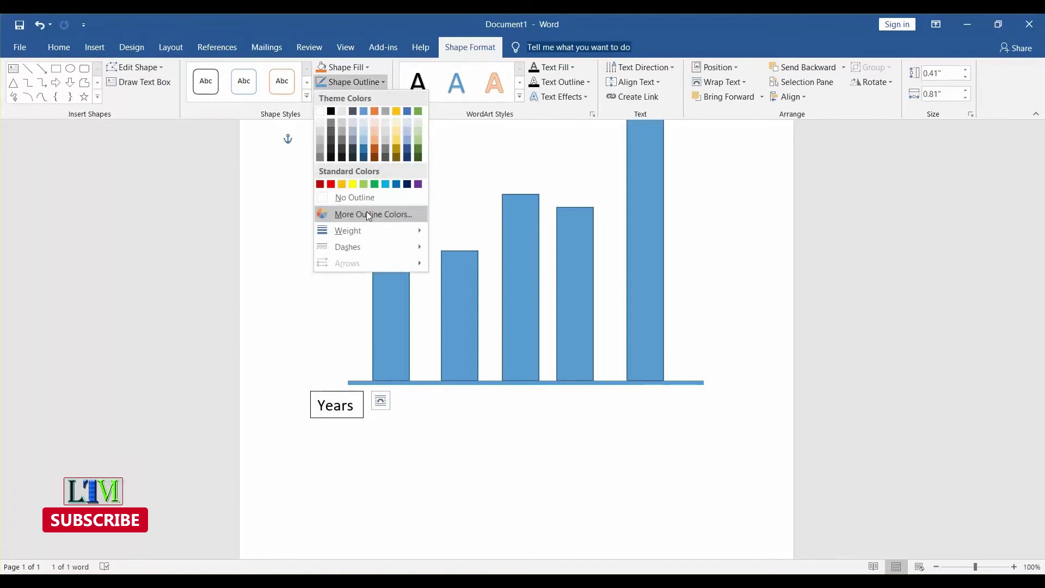
pyautogui.click(369, 197)
pyautogui.click(327, 443)
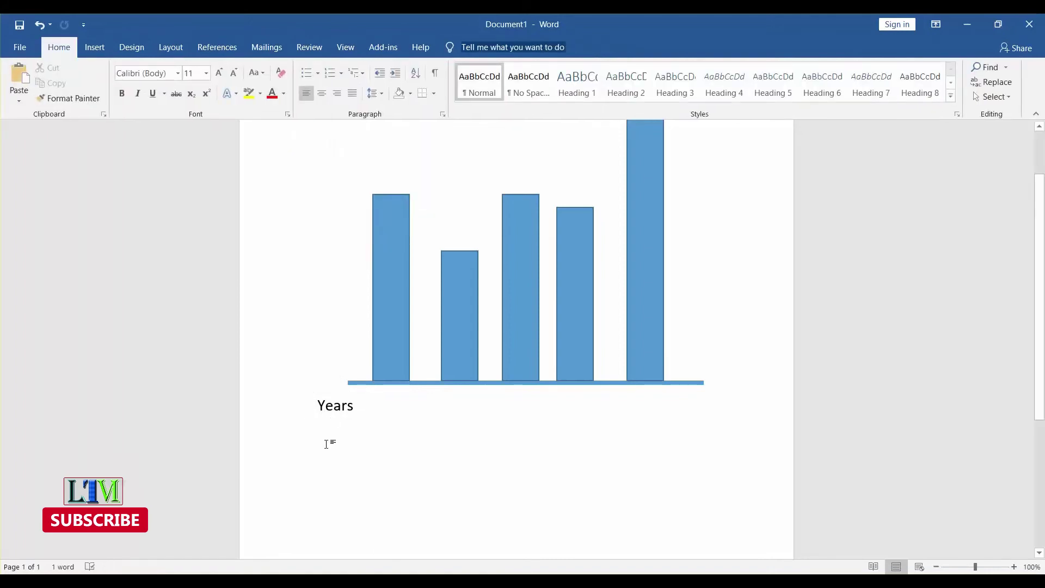
# Apply the blue gradient reflection text style to Years.
pyautogui.click(343, 415)
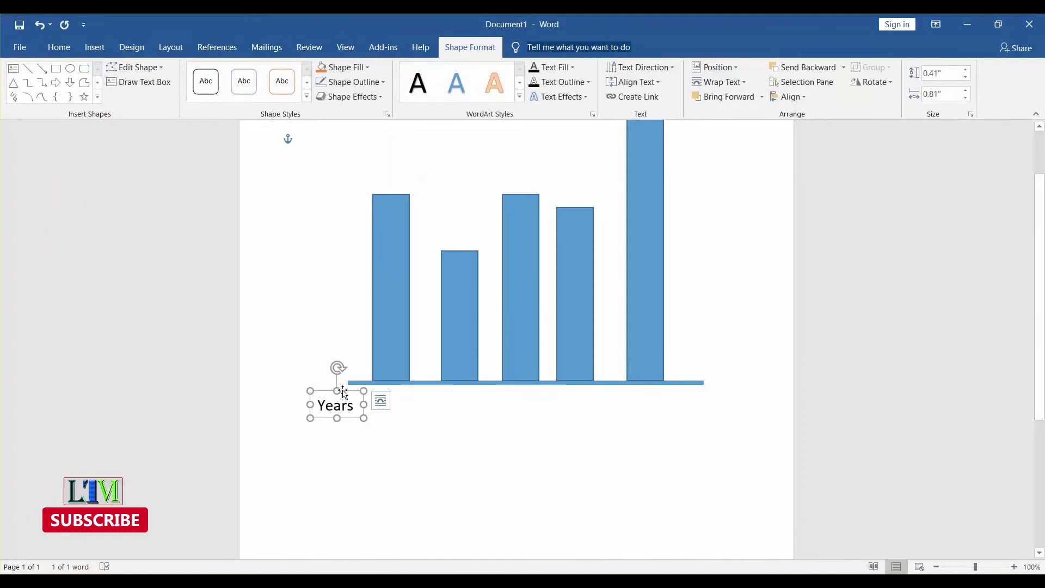
pyautogui.click(457, 81)
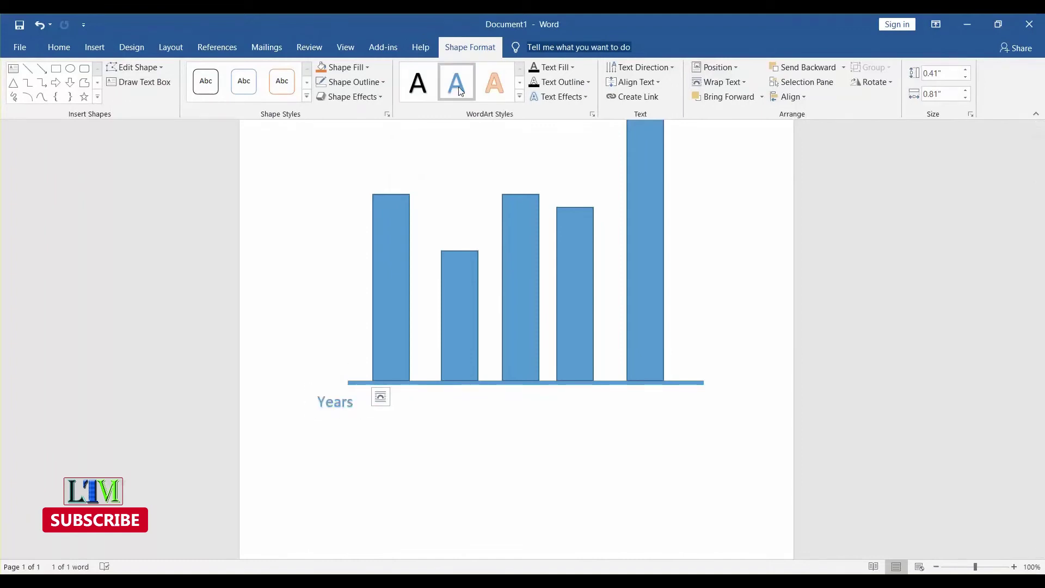
pyautogui.click(520, 97)
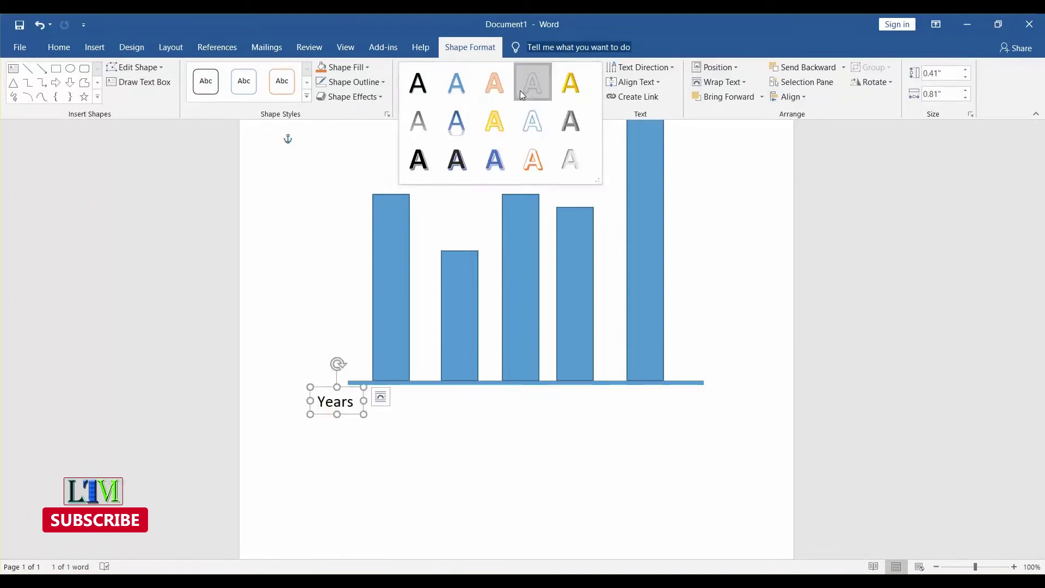
pyautogui.click(456, 124)
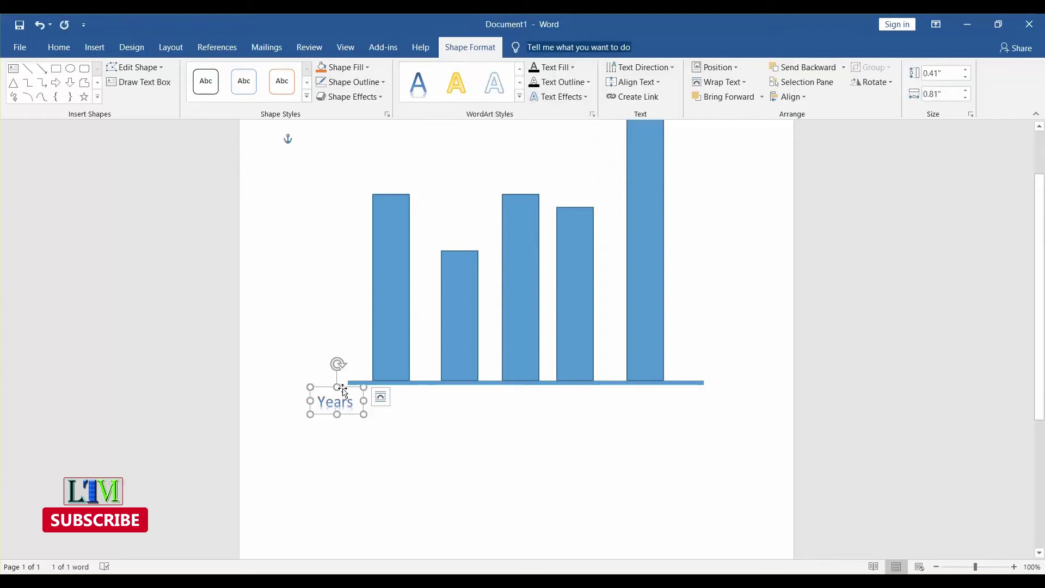
# Reposition the Years label just under the baseline's left end.
pyautogui.moveTo(342, 391); pyautogui.dragTo(338, 391)
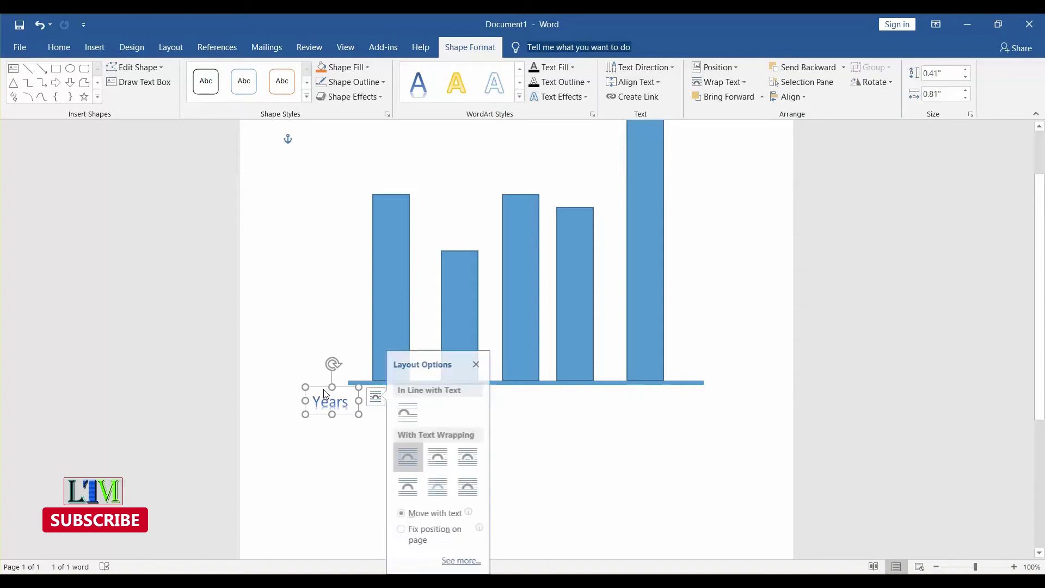
pyautogui.moveTo(325, 391); pyautogui.dragTo(344, 395)
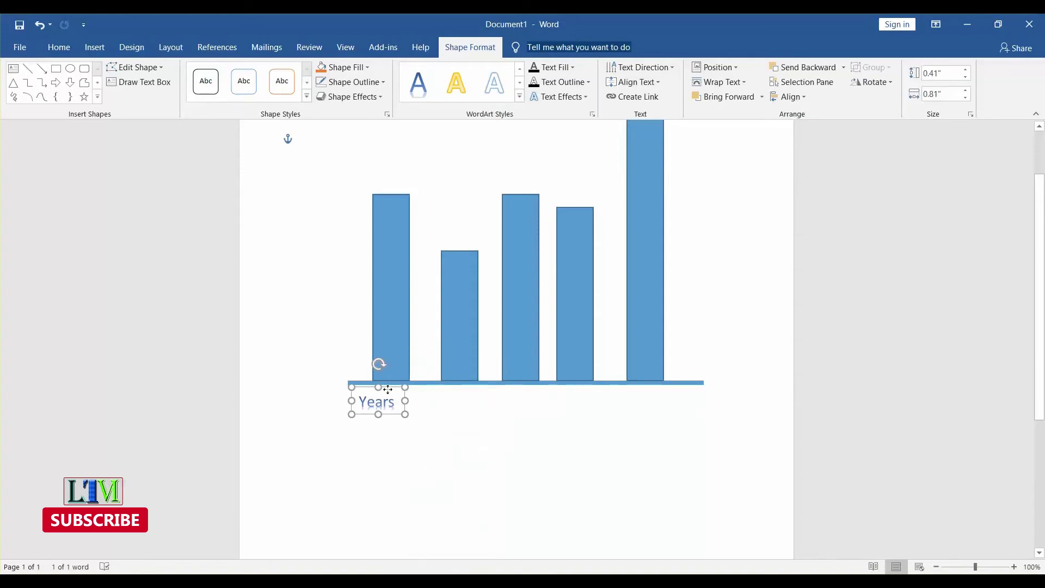
pyautogui.click(416, 409)
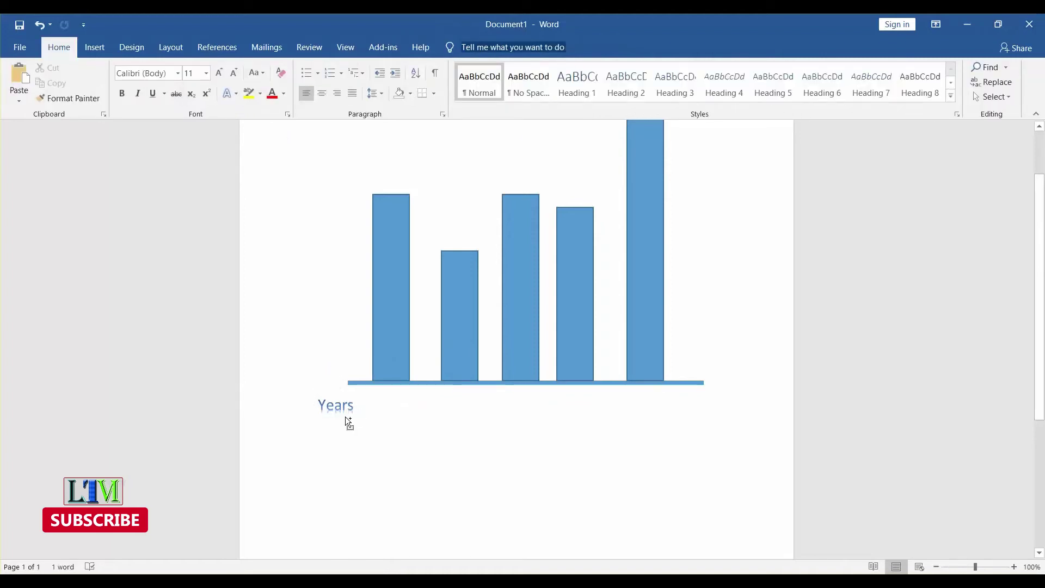
# Paste a copy of Years, retype it as 2011, and place it under the first bar.
pyautogui.hotkey('ctrl', 'v')
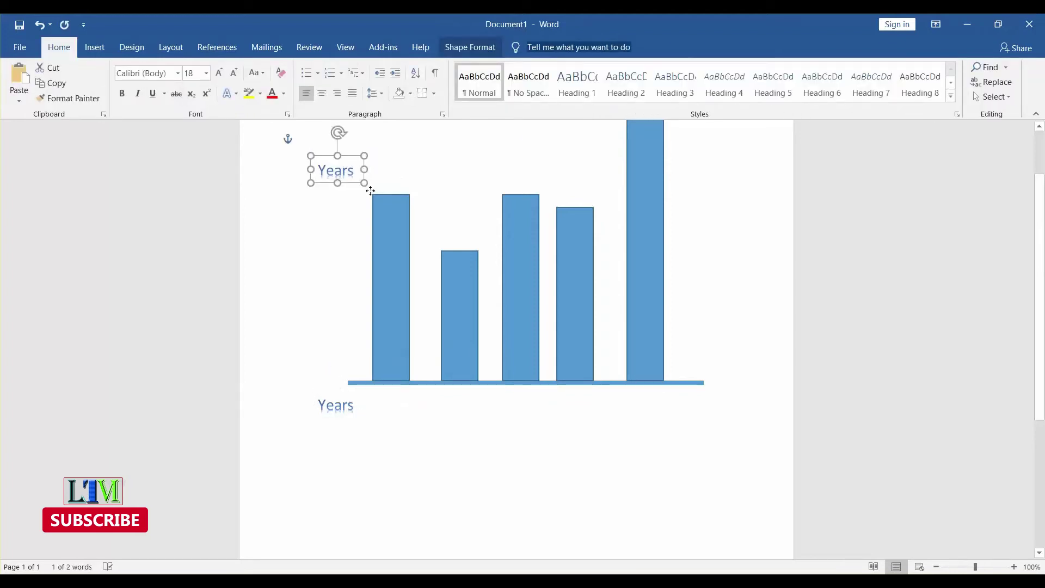
pyautogui.moveTo(338, 160); pyautogui.dragTo(403, 392)
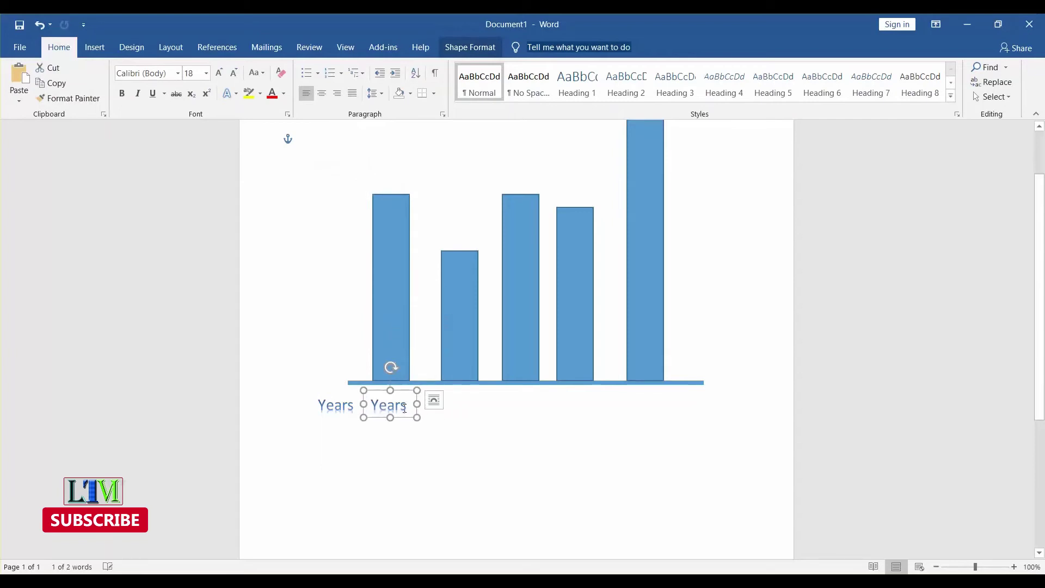
pyautogui.doubleClick(390, 407)
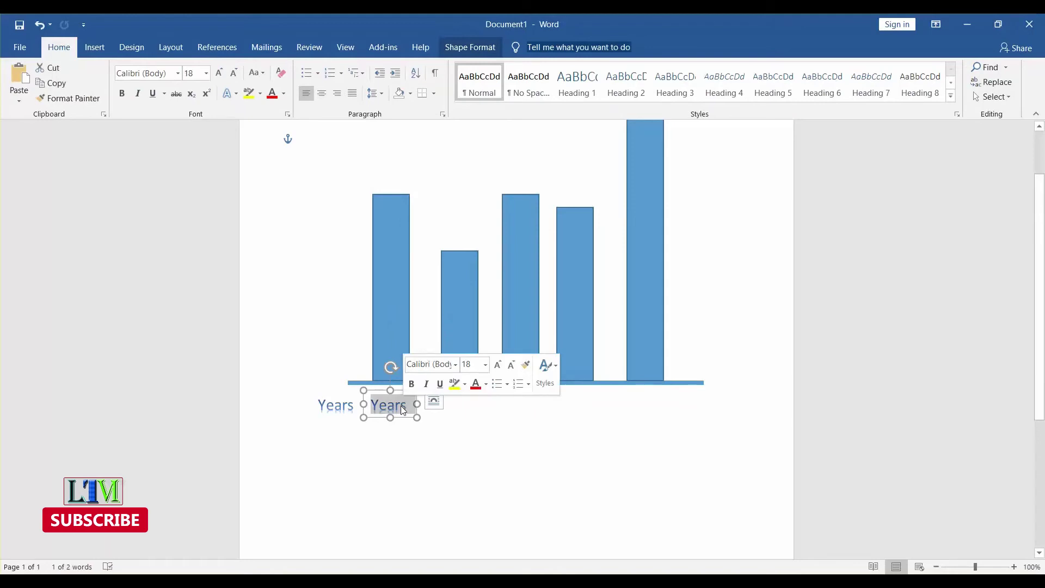
pyautogui.write('2011')
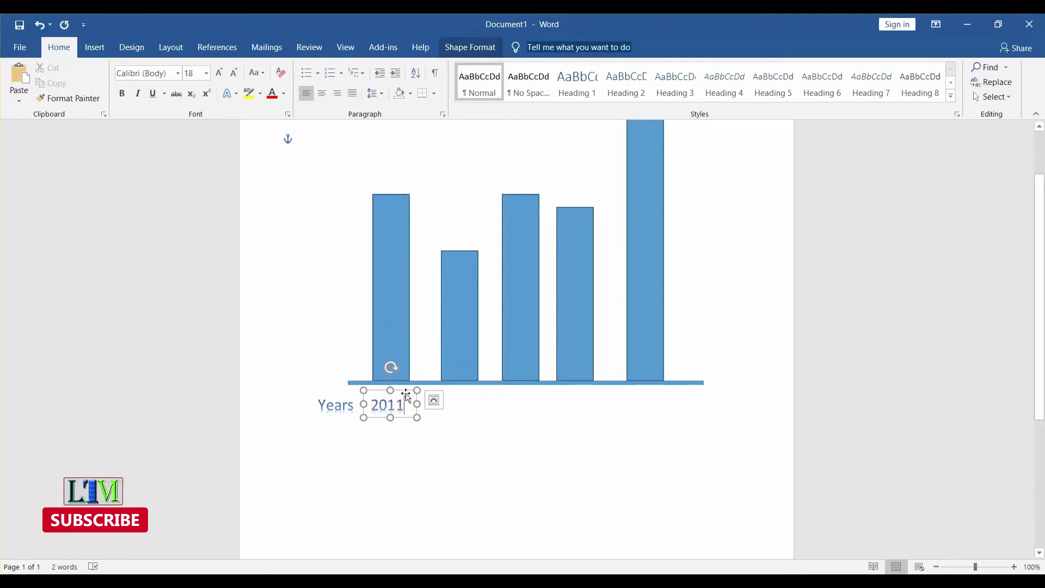
pyautogui.moveTo(417, 417); pyautogui.dragTo(414, 412)
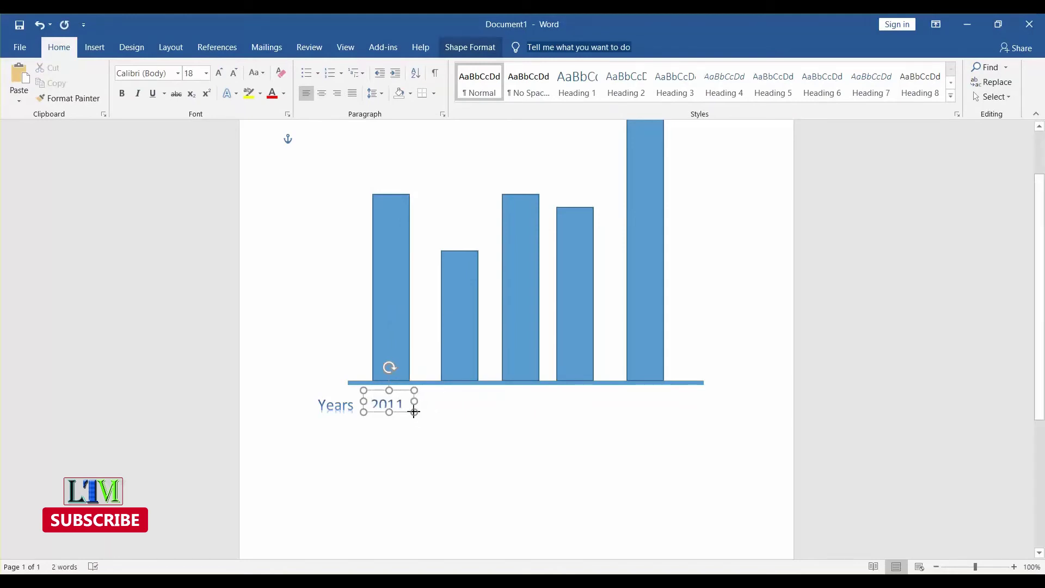
pyautogui.click(460, 420)
# Paste another copy, retype it as 2012, and move it under the second bar.
pyautogui.hotkey('ctrl', 'v')
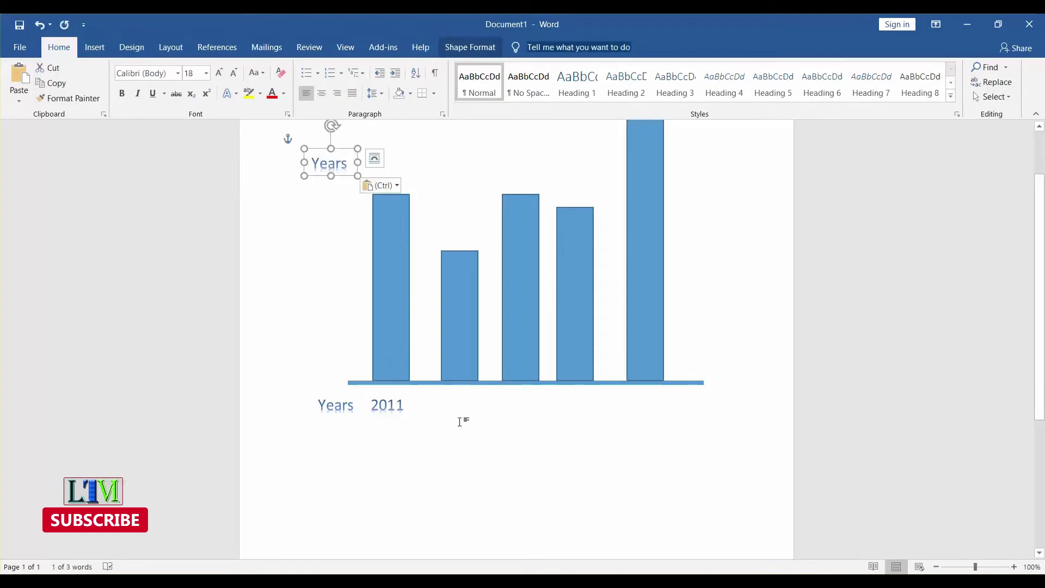
pyautogui.doubleClick(329, 163)
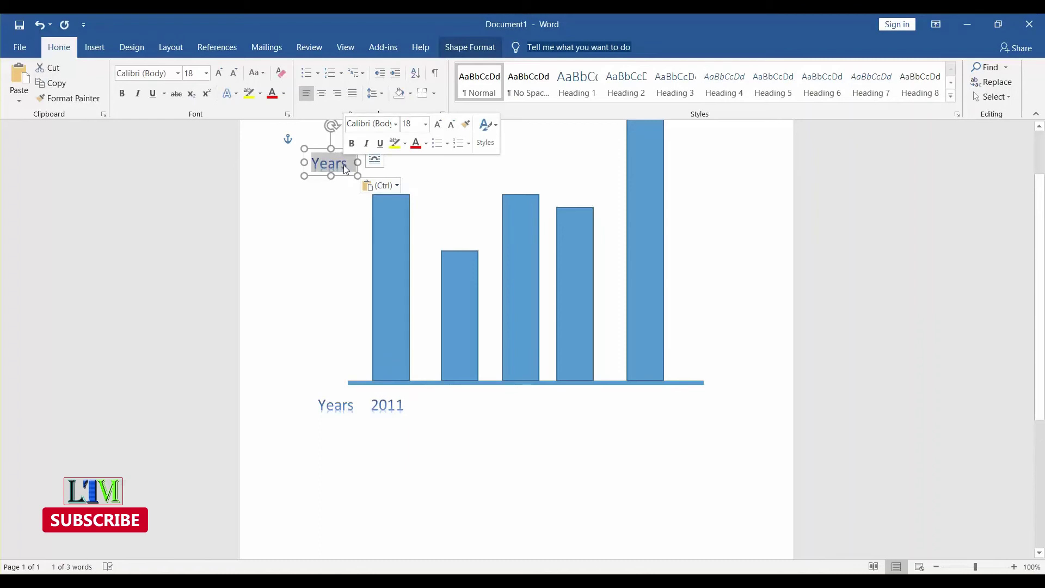
pyautogui.write('2012')
pyautogui.click(324, 157)
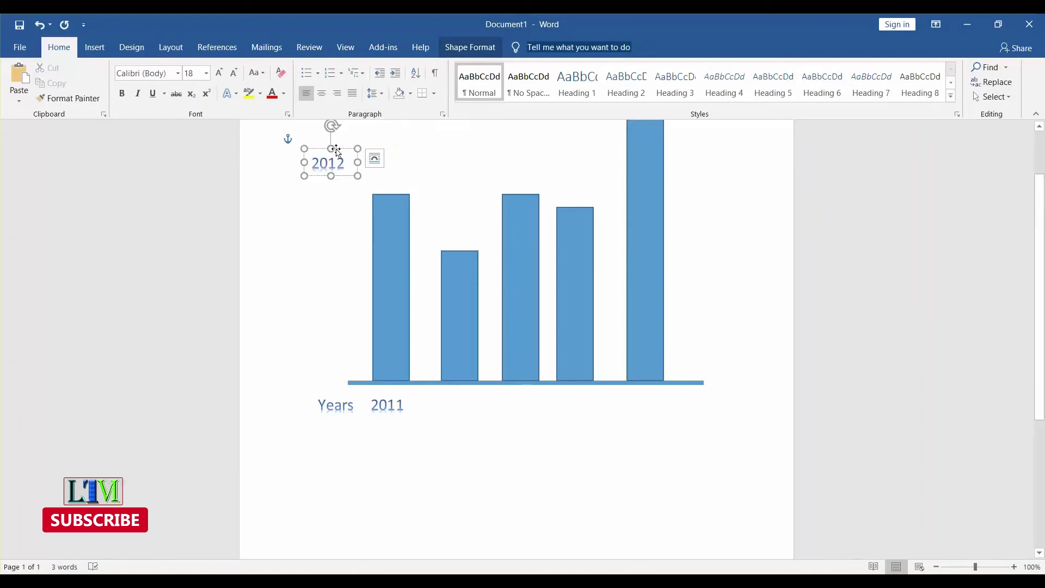
pyautogui.moveTo(334, 150); pyautogui.dragTo(464, 391)
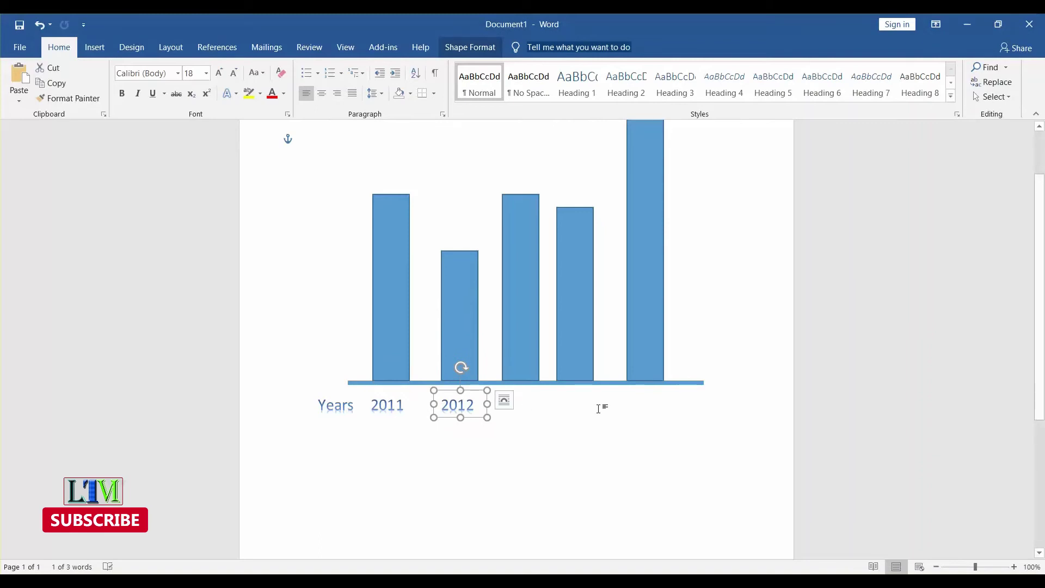
pyautogui.click(542, 410)
# Add 2013 and 2014 labels under the third and fourth bars, aligned with the others.
pyautogui.hotkey('ctrl', 'v')
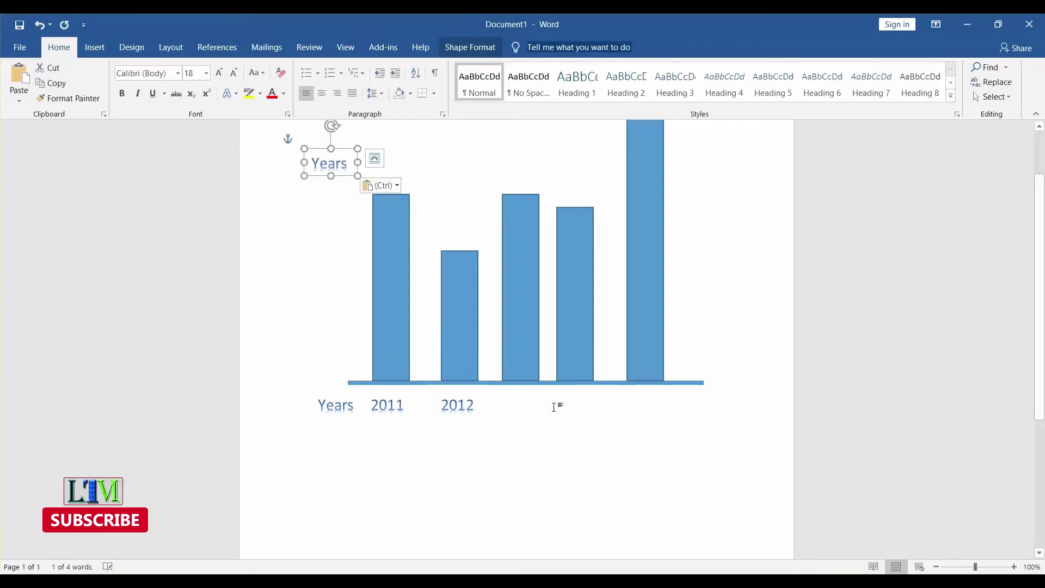
pyautogui.click(325, 160)
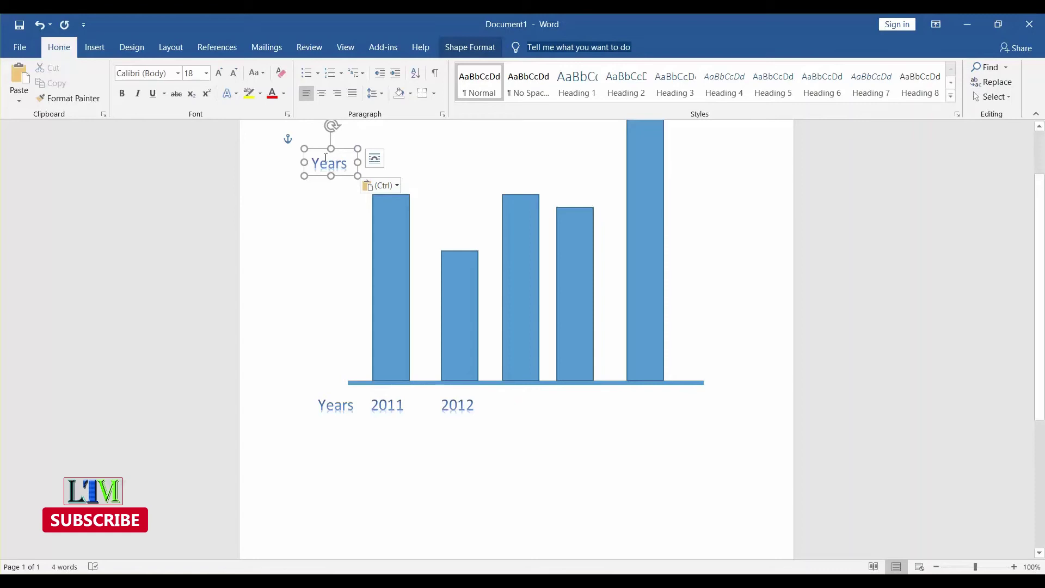
pyautogui.doubleClick(325, 160)
pyautogui.write('2013')
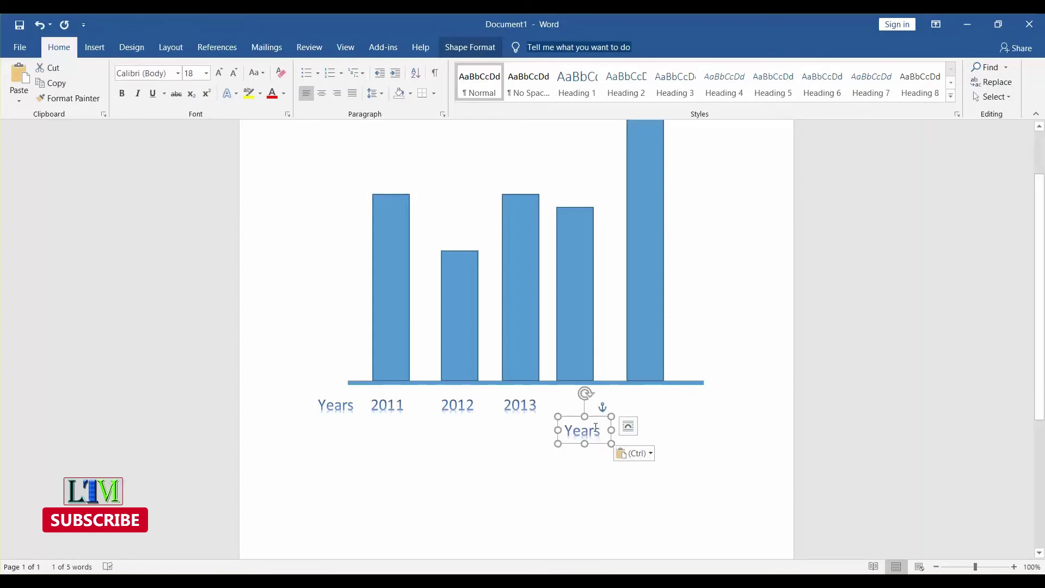
pyautogui.doubleClick(596, 428)
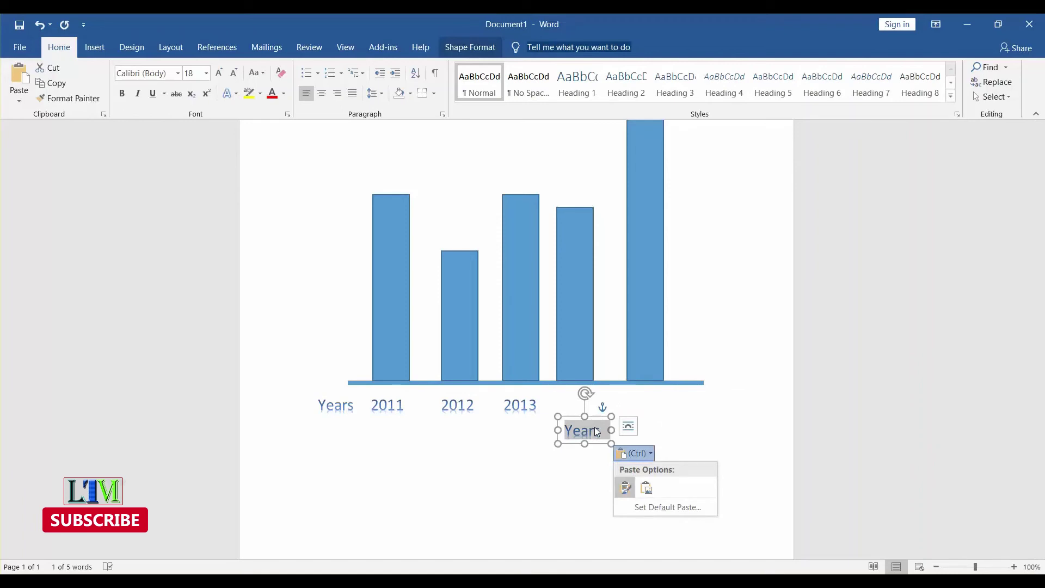
pyautogui.click(597, 431)
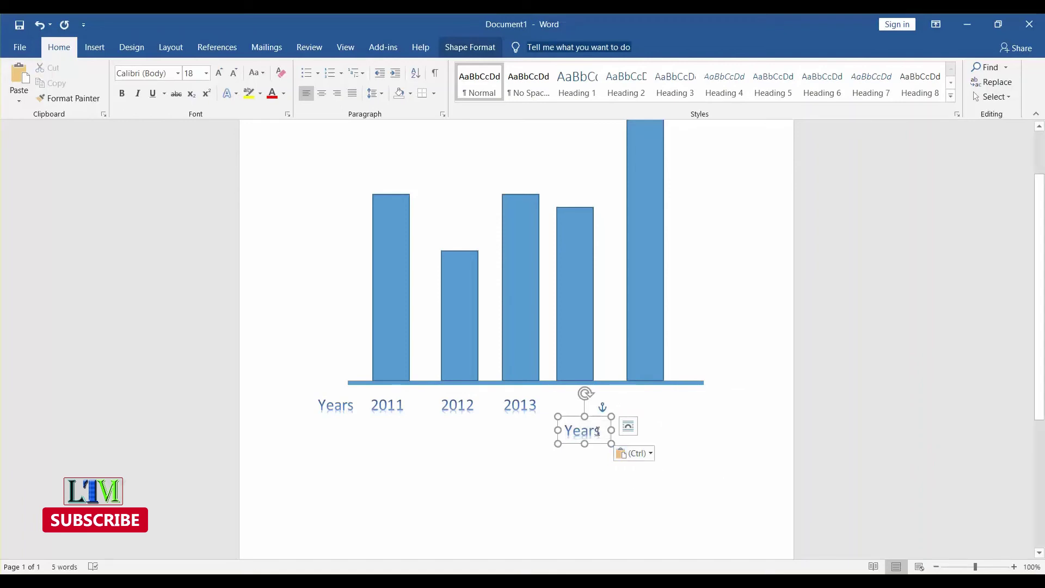
pyautogui.doubleClick(599, 430)
pyautogui.write('2014')
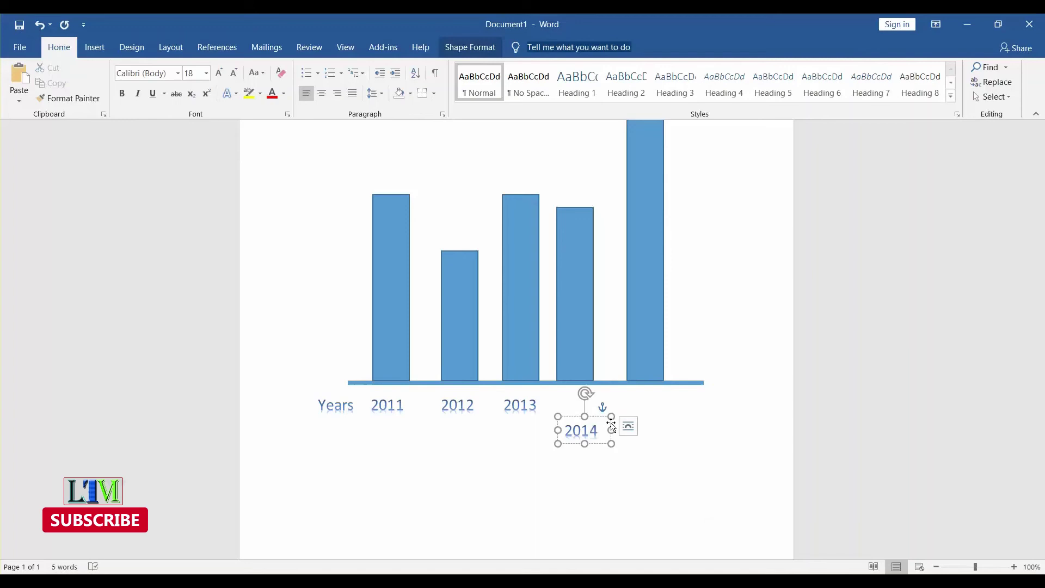
pyautogui.click(659, 487)
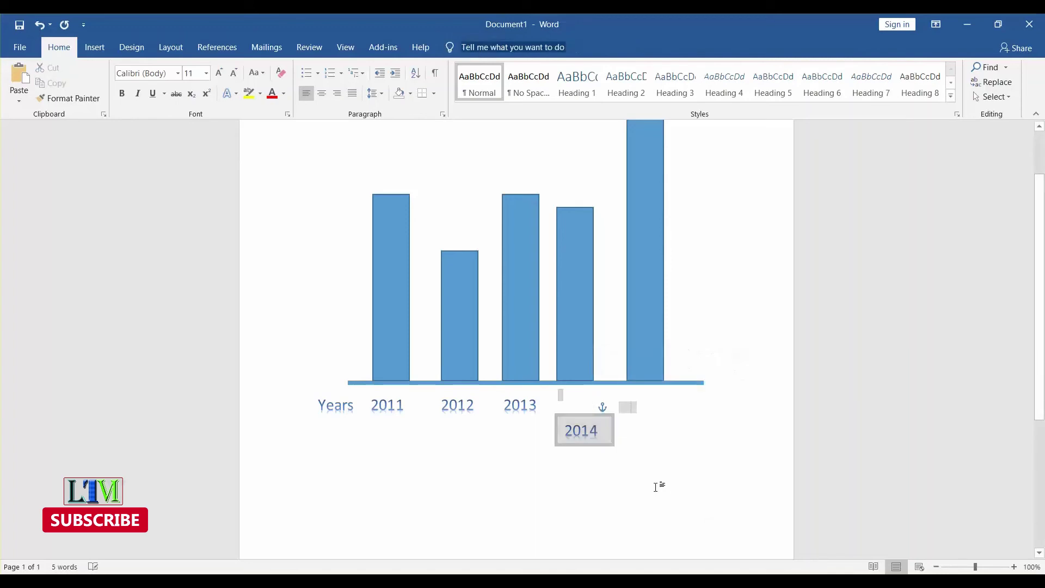
pyautogui.moveTo(588, 417); pyautogui.dragTo(582, 392)
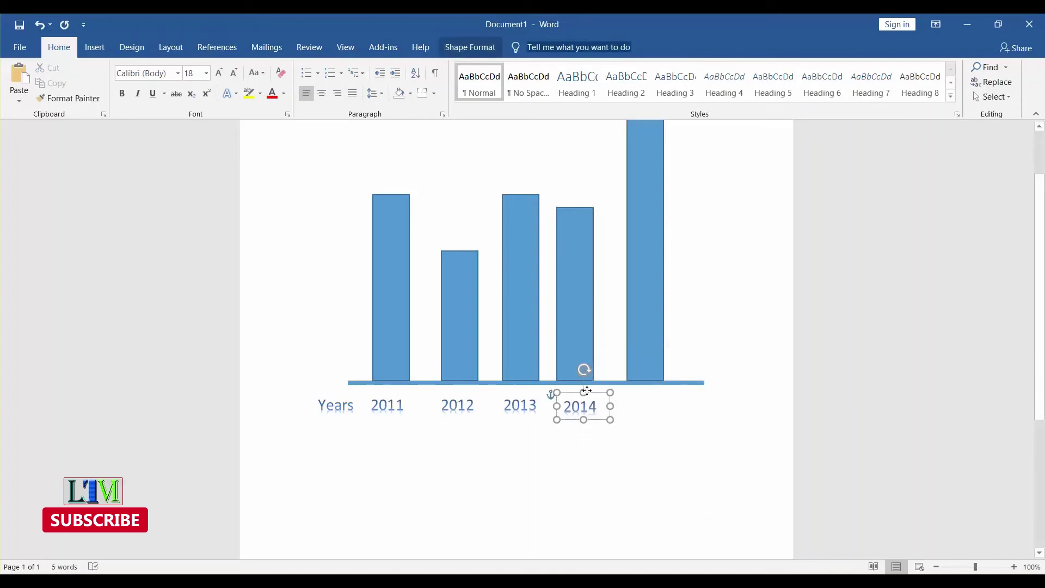
pyautogui.click(669, 434)
# Paste a final copy, retype it as 2015, and move it under the last bar.
pyautogui.hotkey('ctrl', 'v')
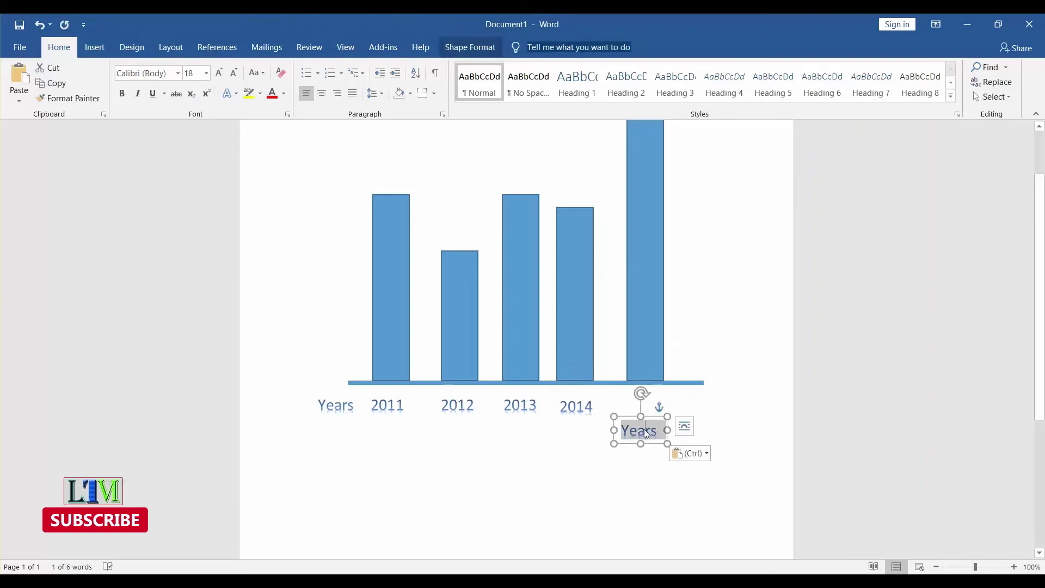
pyautogui.doubleClick(644, 429)
pyautogui.write('2015')
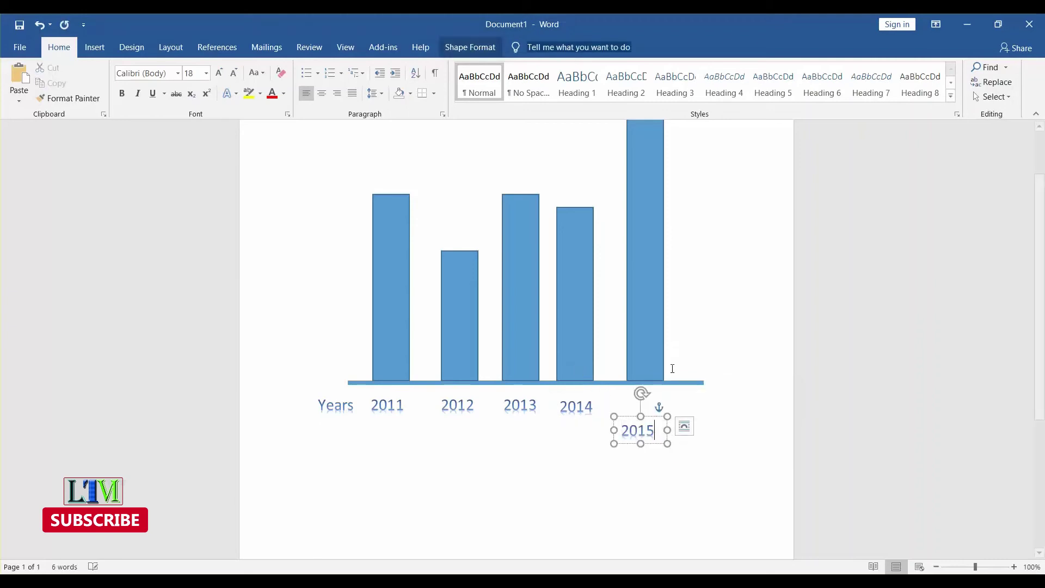
pyautogui.moveTo(647, 419); pyautogui.dragTo(660, 398)
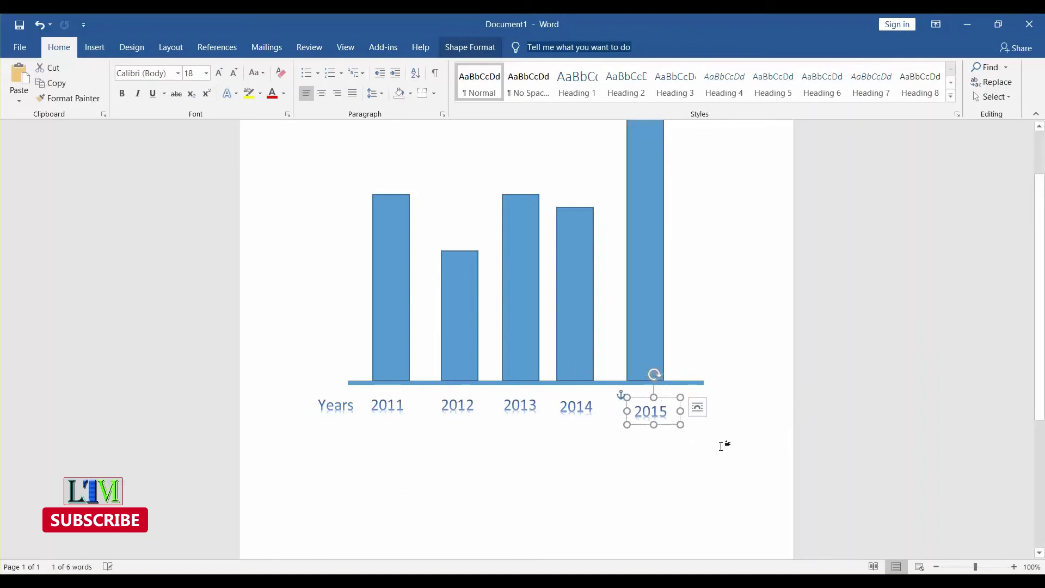
pyautogui.click(687, 448)
# Align the Years and 2015 labels in line with the other year labels.
pyautogui.click(337, 397)
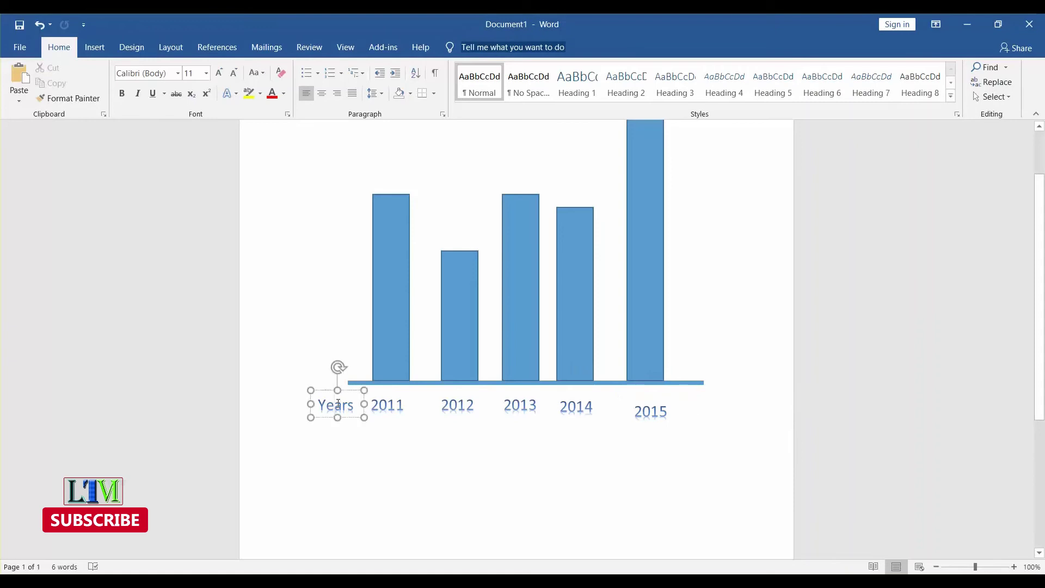
pyautogui.moveTo(341, 393); pyautogui.dragTo(335, 394)
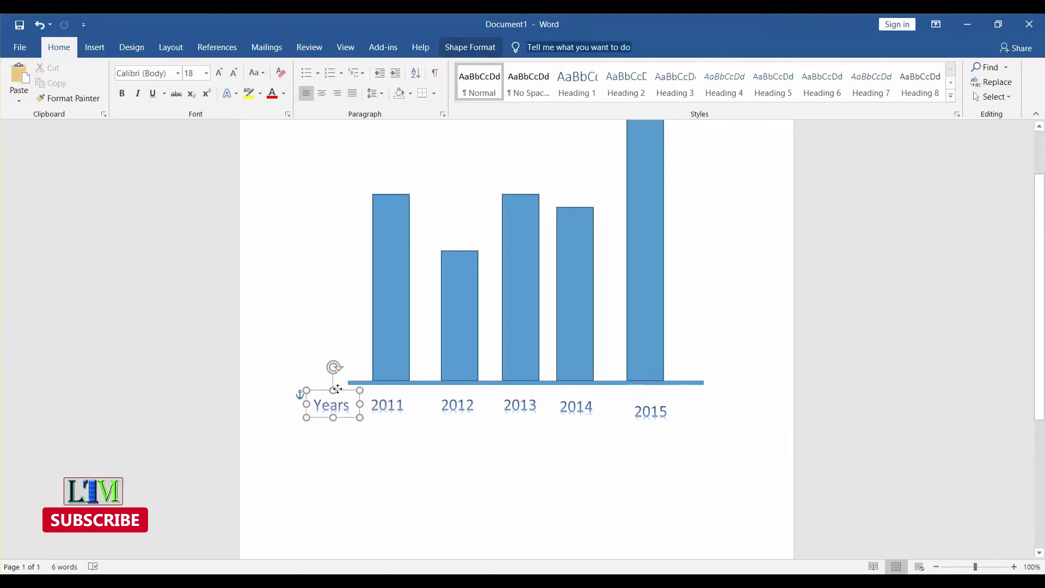
pyautogui.click(572, 490)
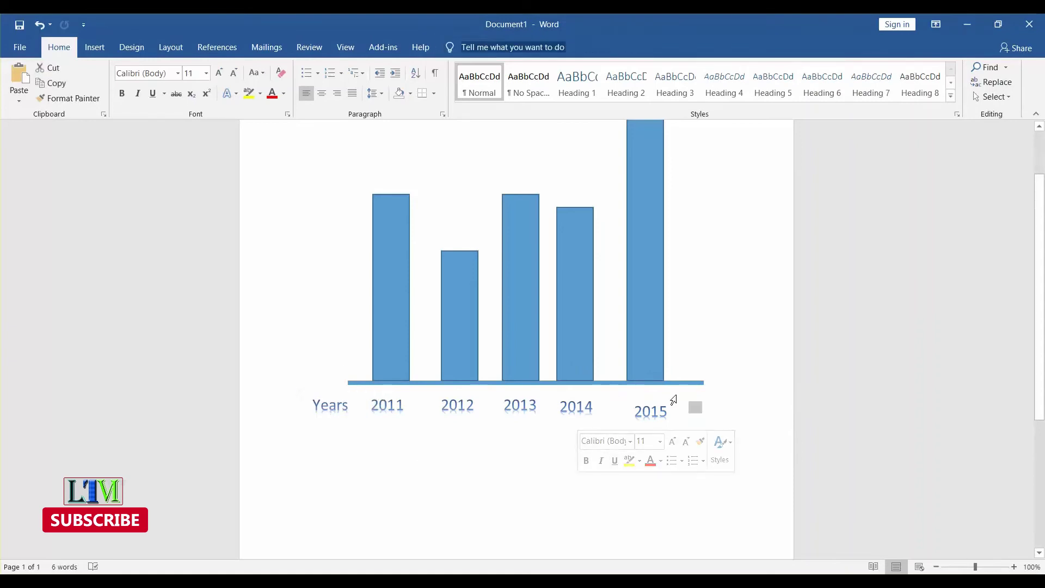
pyautogui.click(656, 406)
pyautogui.moveTo(657, 398); pyautogui.dragTo(655, 398)
pyautogui.click(694, 407)
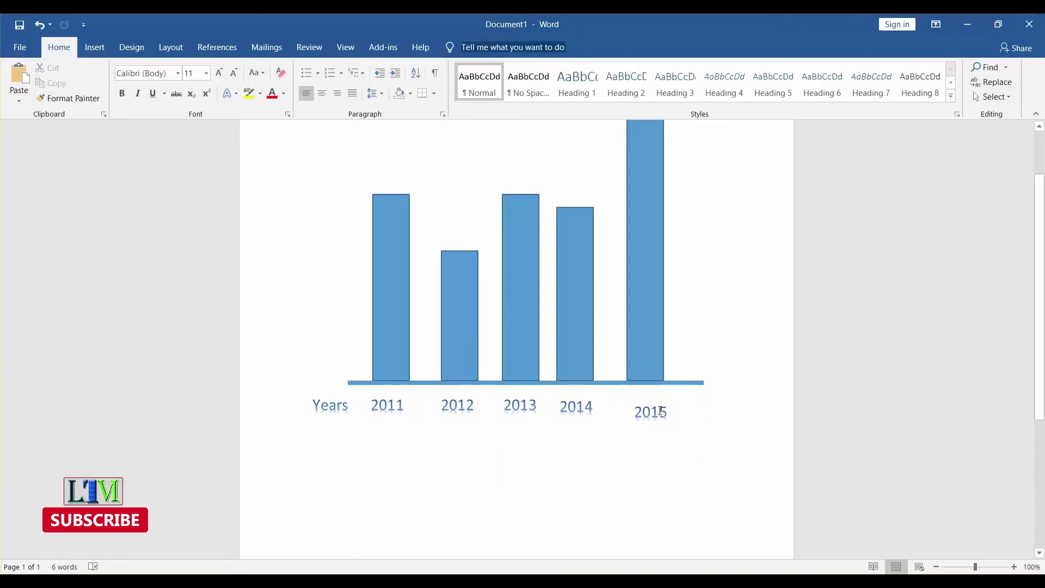
pyautogui.click(662, 411)
pyautogui.moveTo(662, 398); pyautogui.dragTo(659, 393)
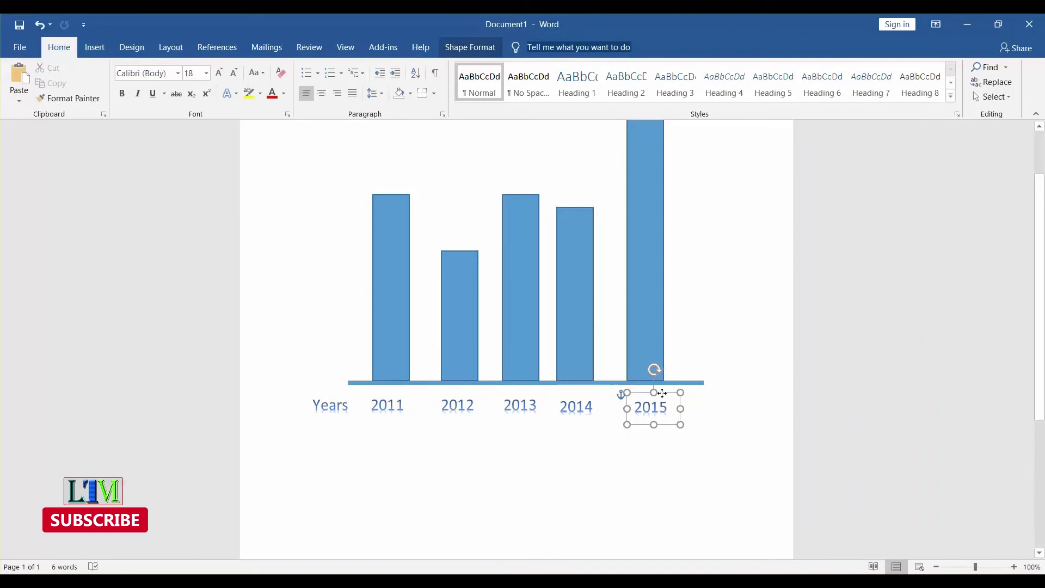
pyautogui.click(576, 407)
pyautogui.click(495, 480)
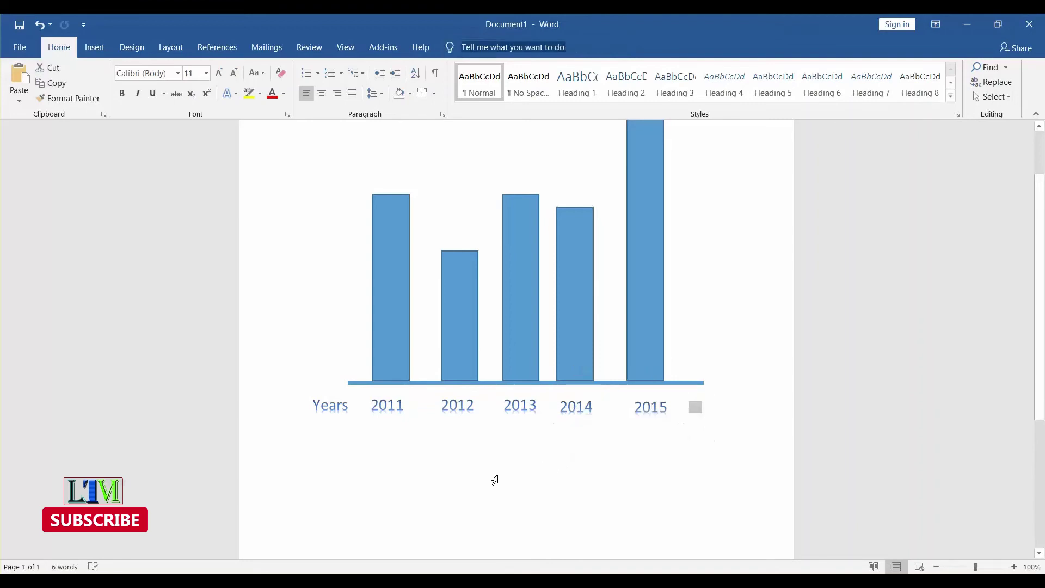
pyautogui.click(514, 321)
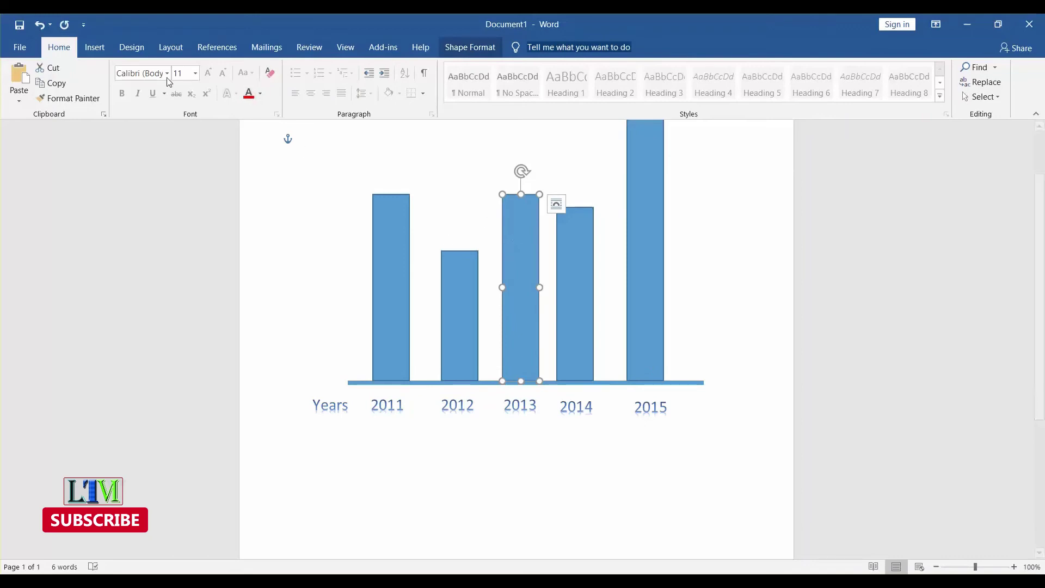
# Fill the 2013 bar red, the 2014 bar yellow and the 2015 bar green.
pyautogui.click(470, 47)
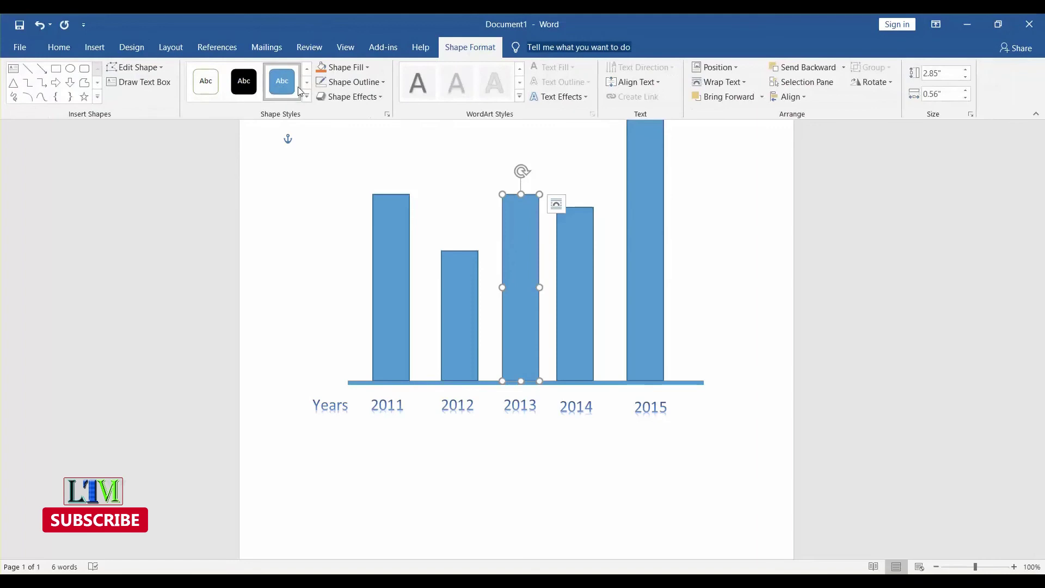
pyautogui.click(353, 69)
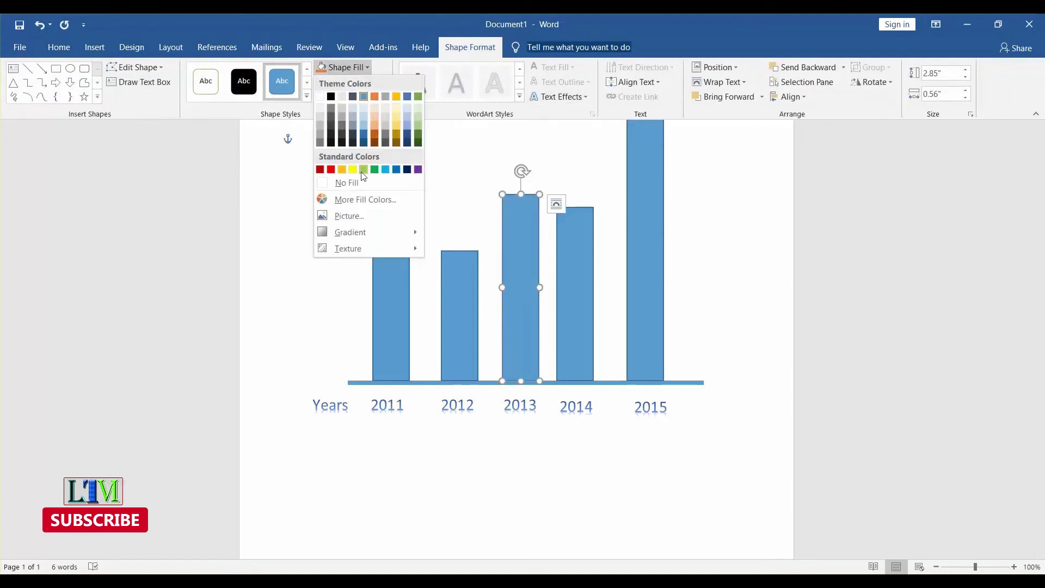
pyautogui.click(330, 170)
pyautogui.click(575, 260)
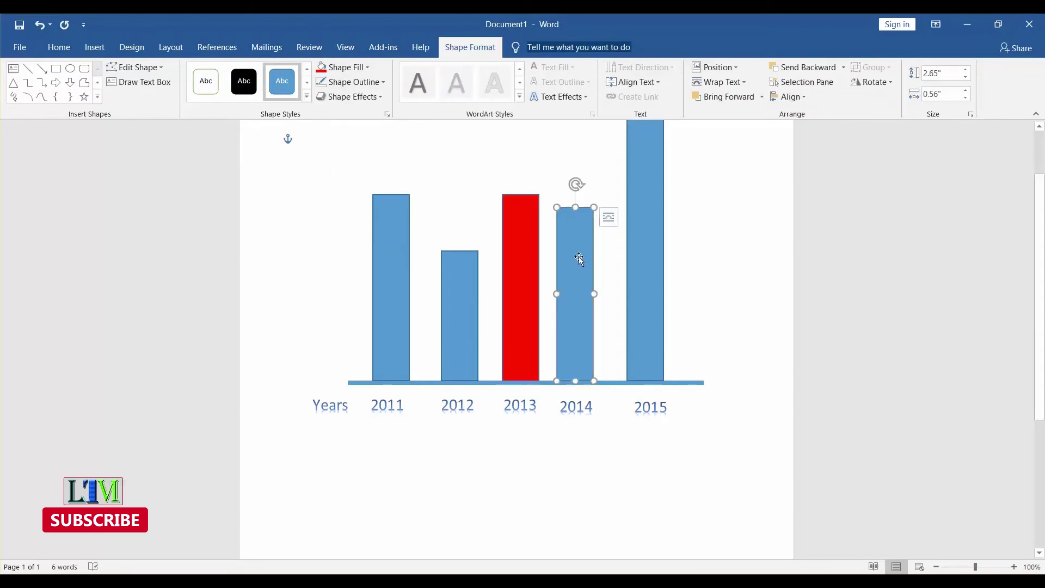
pyautogui.click(355, 70)
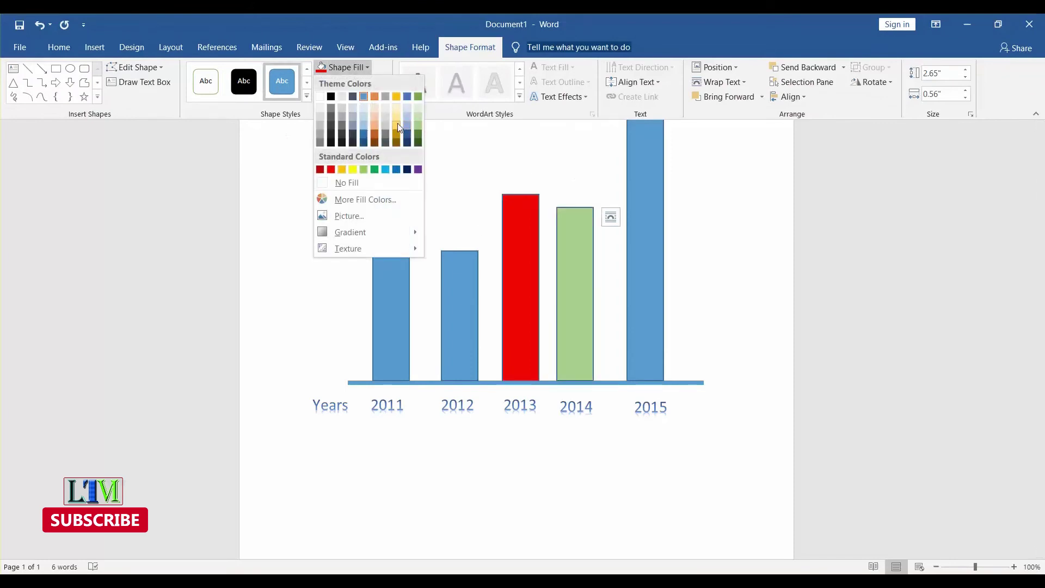
pyautogui.click(397, 124)
pyautogui.click(641, 258)
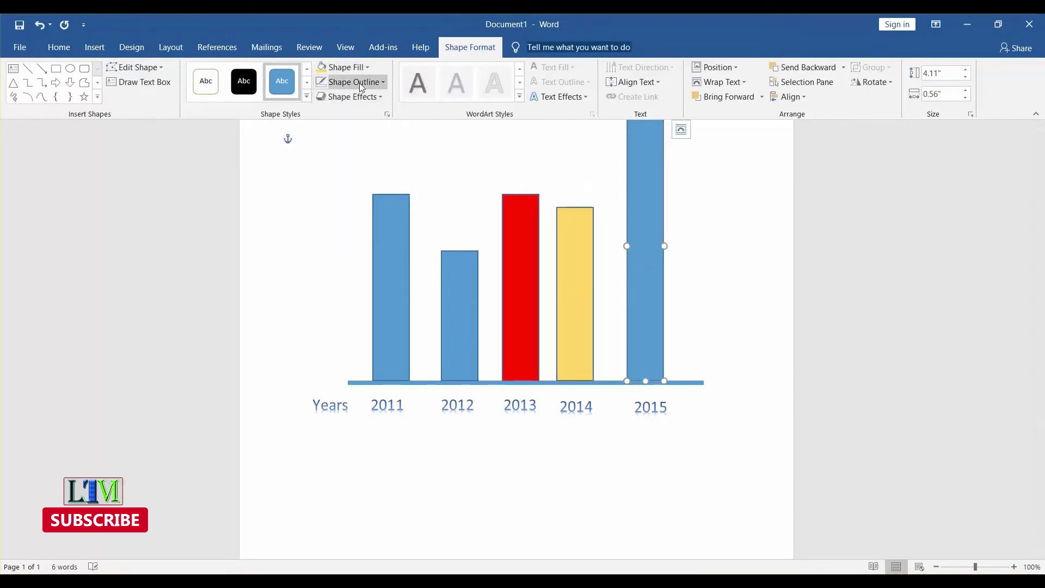
pyautogui.click(346, 67)
pyautogui.click(375, 169)
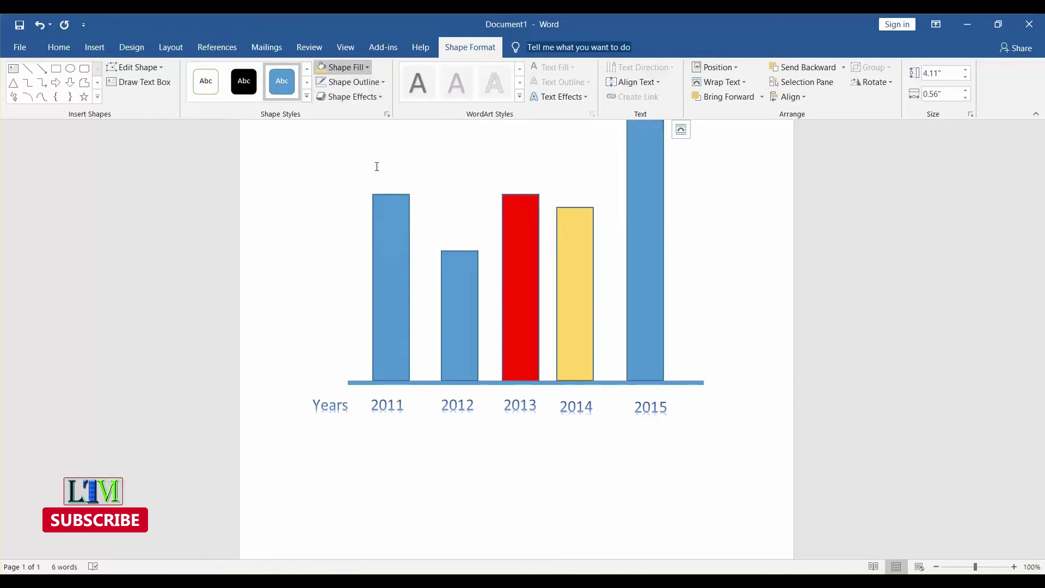
# Colour the 2015 label green to match its bar.
pyautogui.click(654, 407)
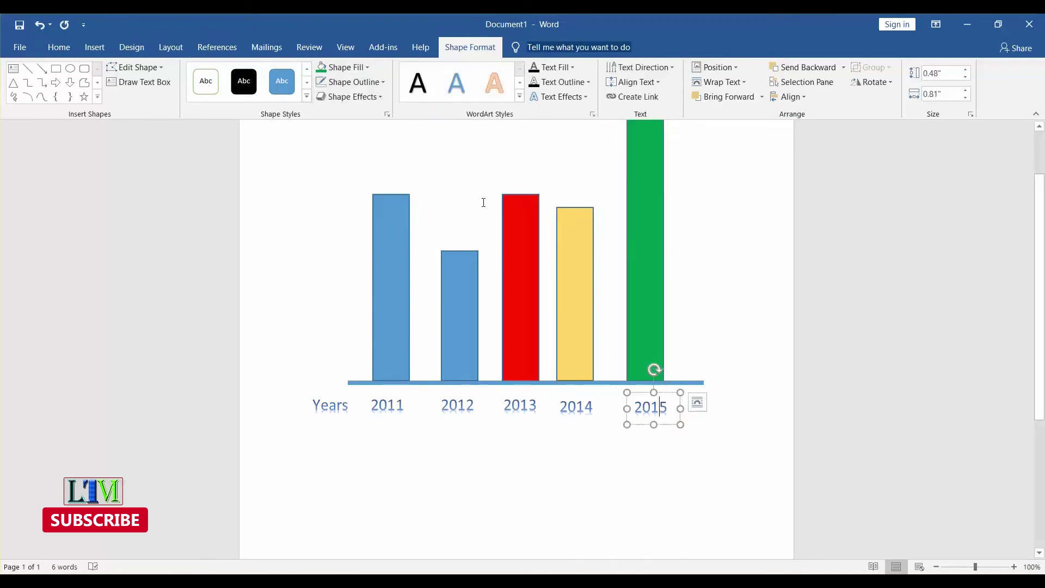
pyautogui.click(523, 97)
pyautogui.click(533, 119)
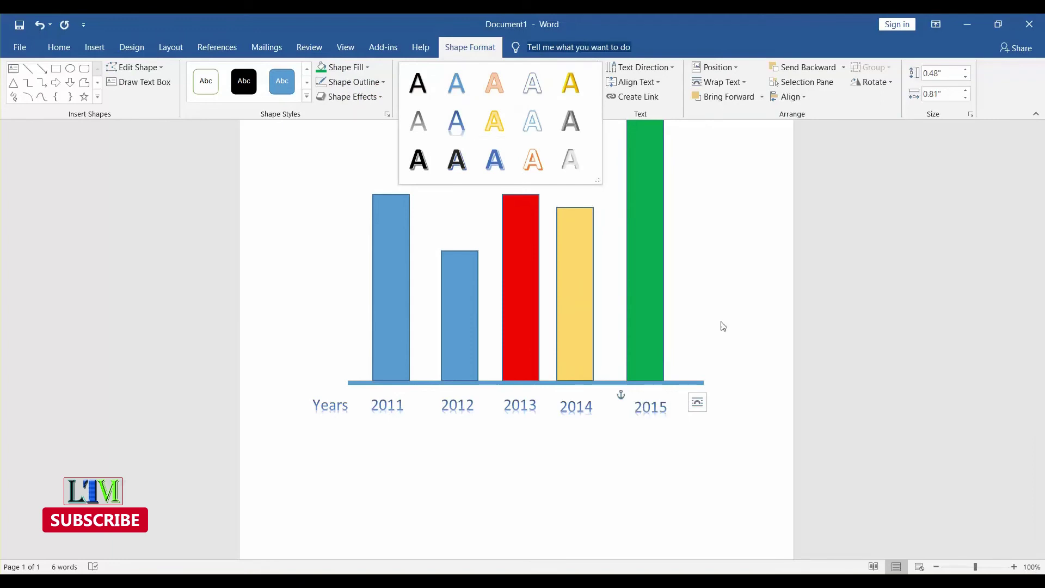
pyautogui.click(654, 408)
pyautogui.click(58, 47)
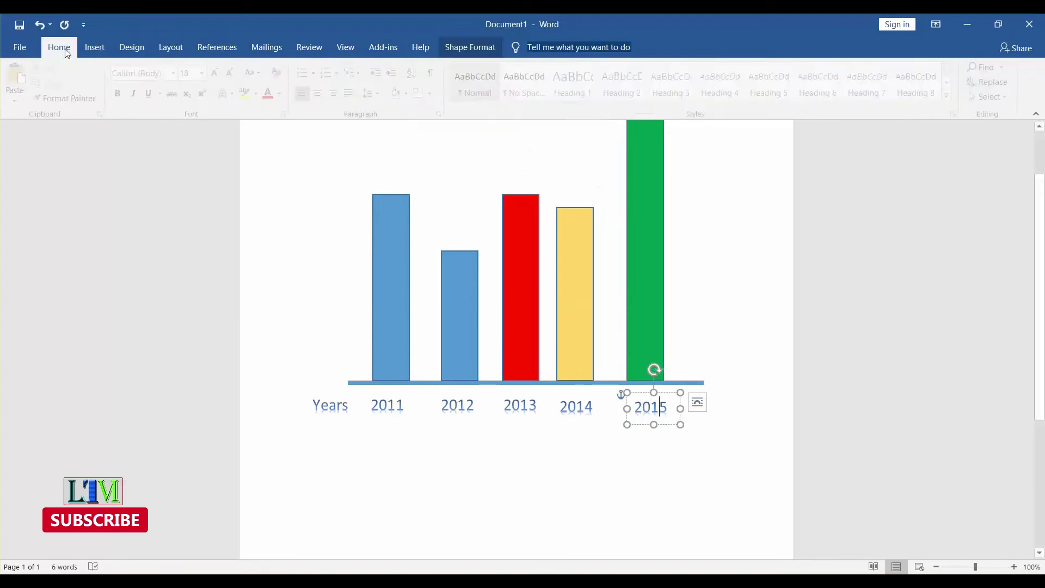
pyautogui.click(273, 93)
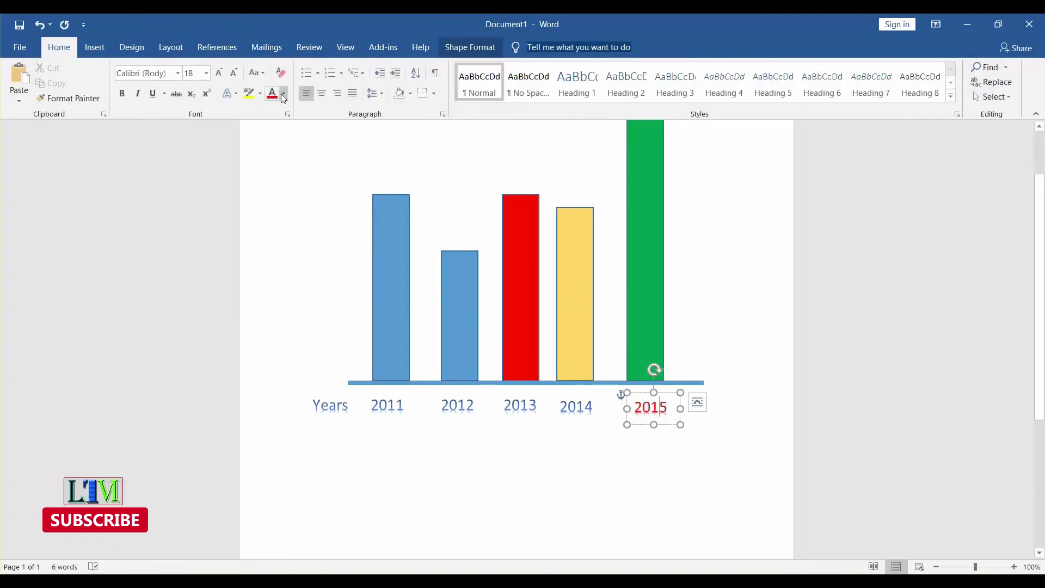
pyautogui.click(284, 97)
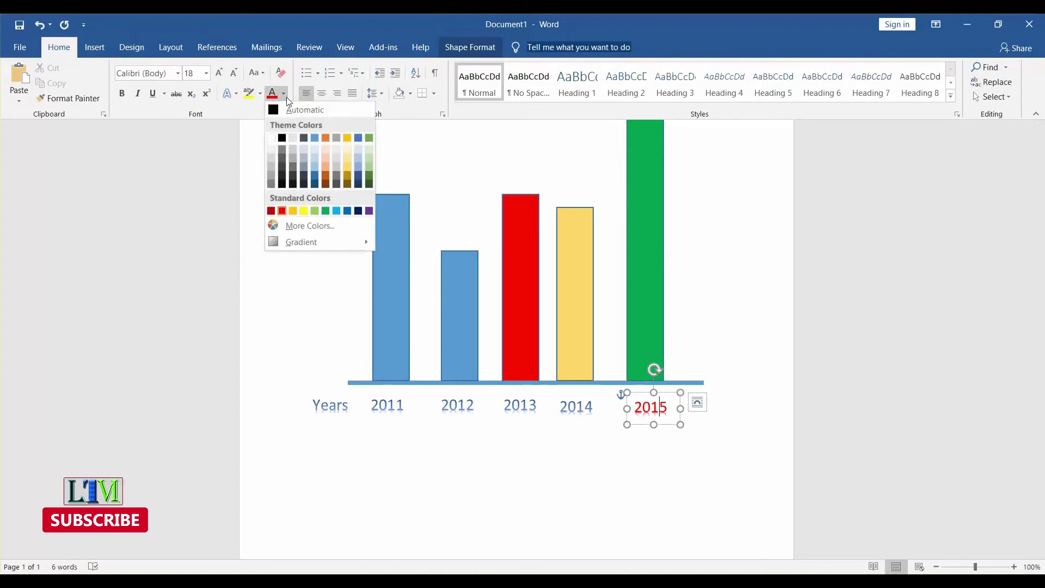
pyautogui.click(324, 212)
# Colour the 2014 label yellow.
pyautogui.click(651, 407)
pyautogui.click(577, 407)
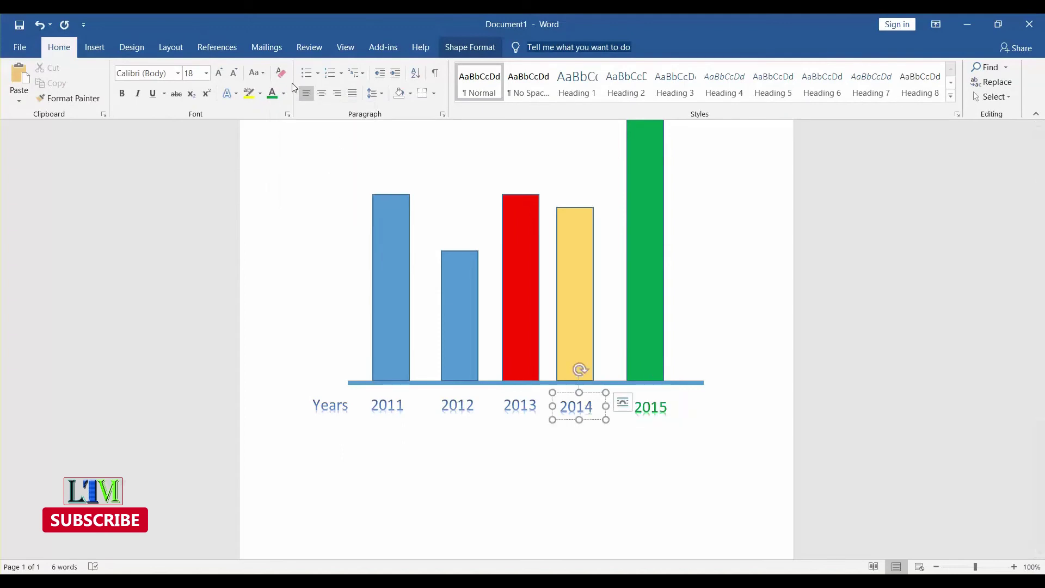
pyautogui.click(283, 95)
pyautogui.click(302, 210)
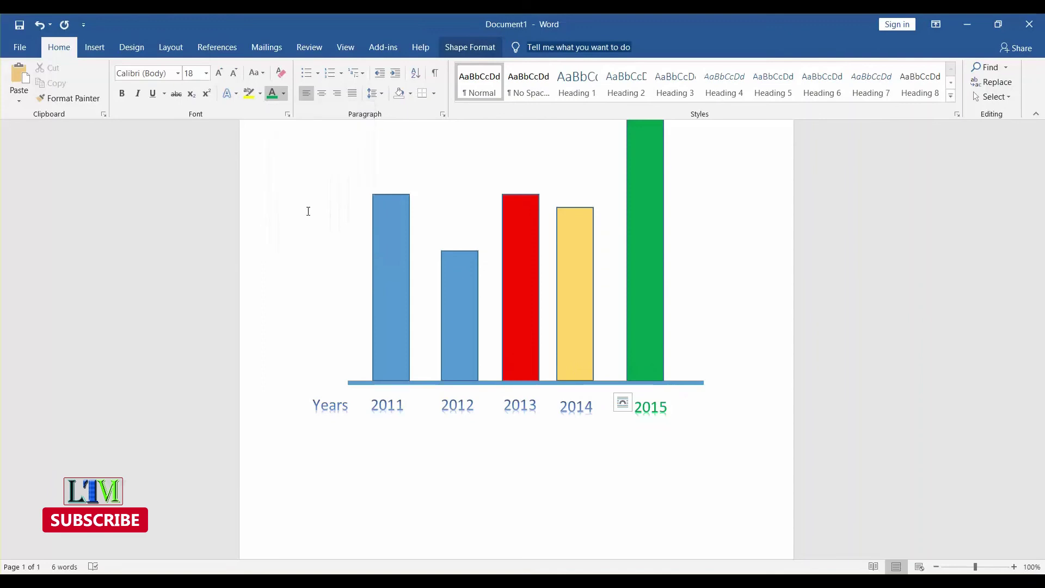
pyautogui.click(595, 407)
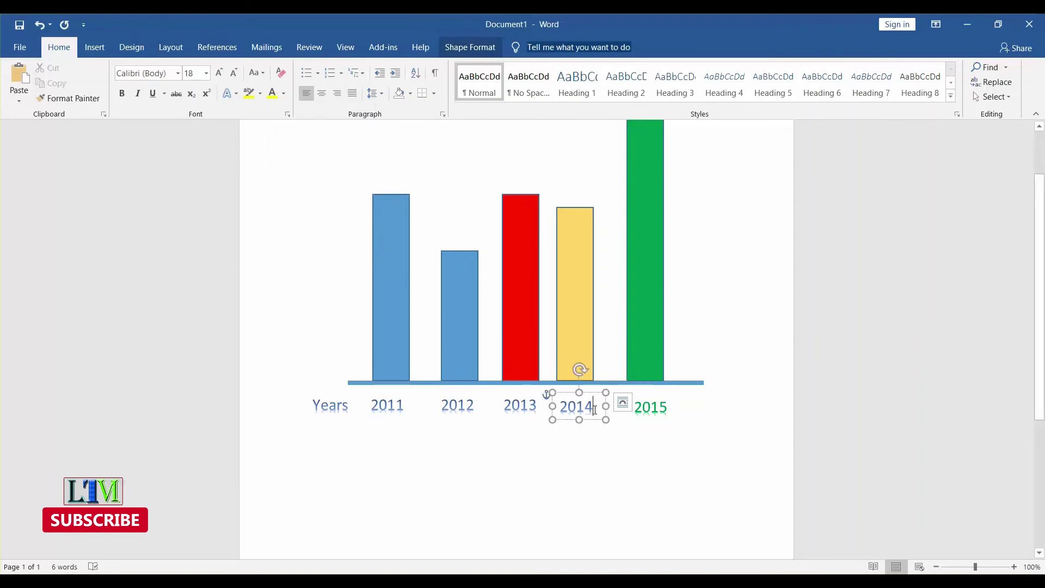
pyautogui.doubleClick(577, 407)
pyautogui.click(272, 94)
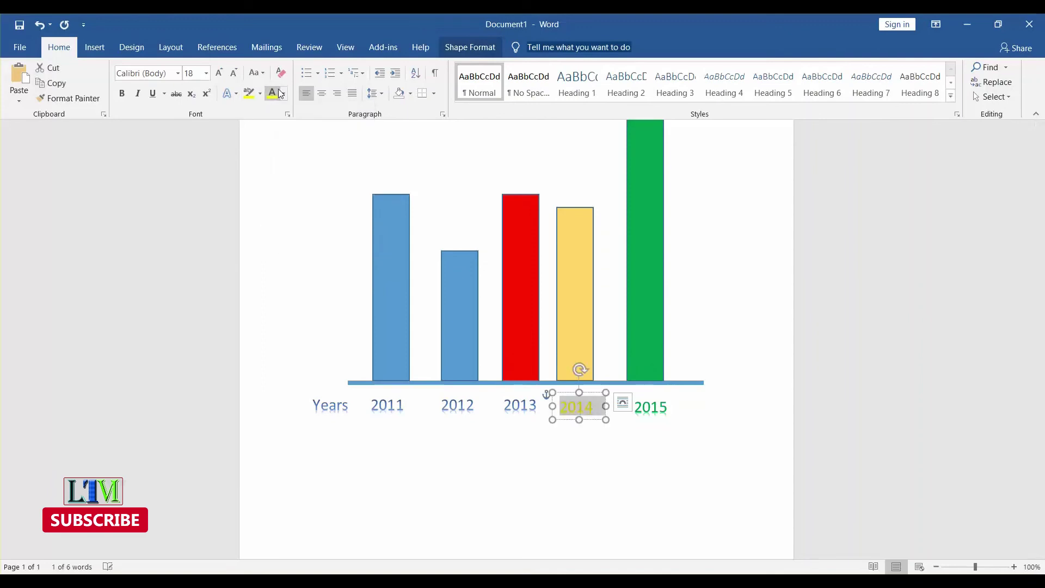
# Colour the 2013 label red.
pyautogui.doubleClick(519, 406)
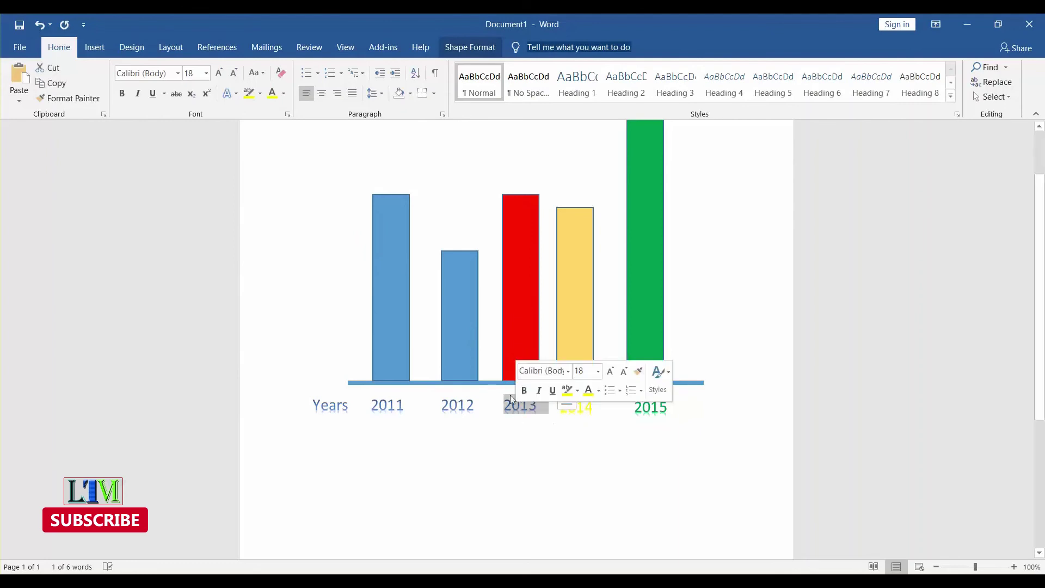
pyautogui.click(284, 93)
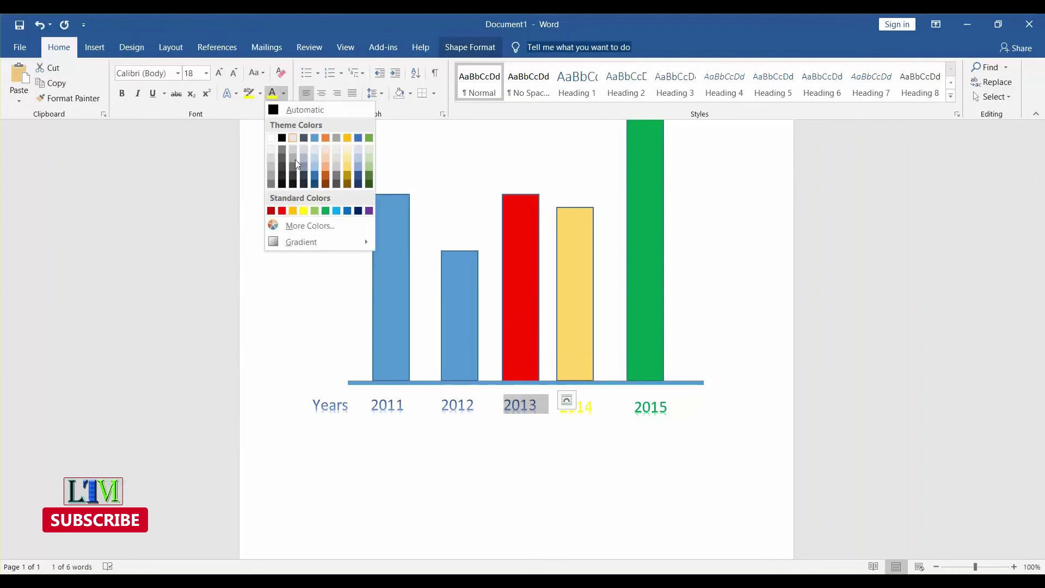
pyautogui.click(288, 215)
pyautogui.click(533, 484)
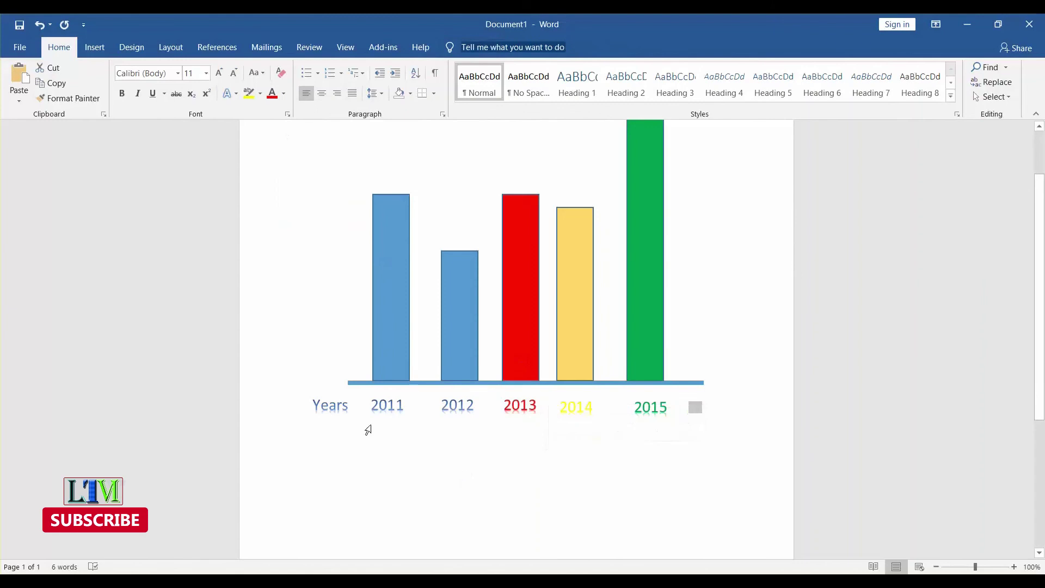
# Give the Years label a bold black text effect style.
pyautogui.doubleClick(334, 406)
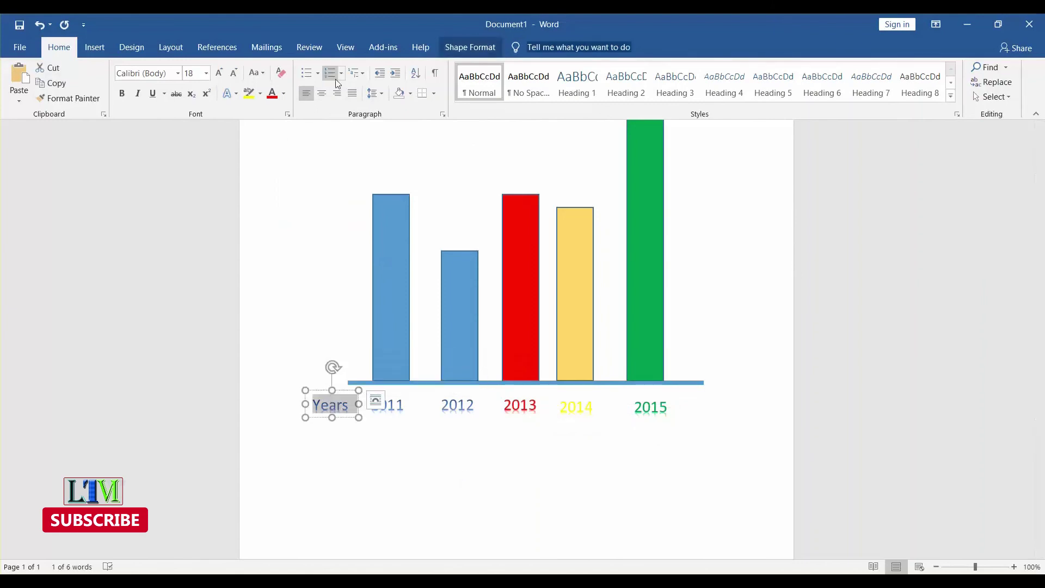
pyautogui.click(233, 93)
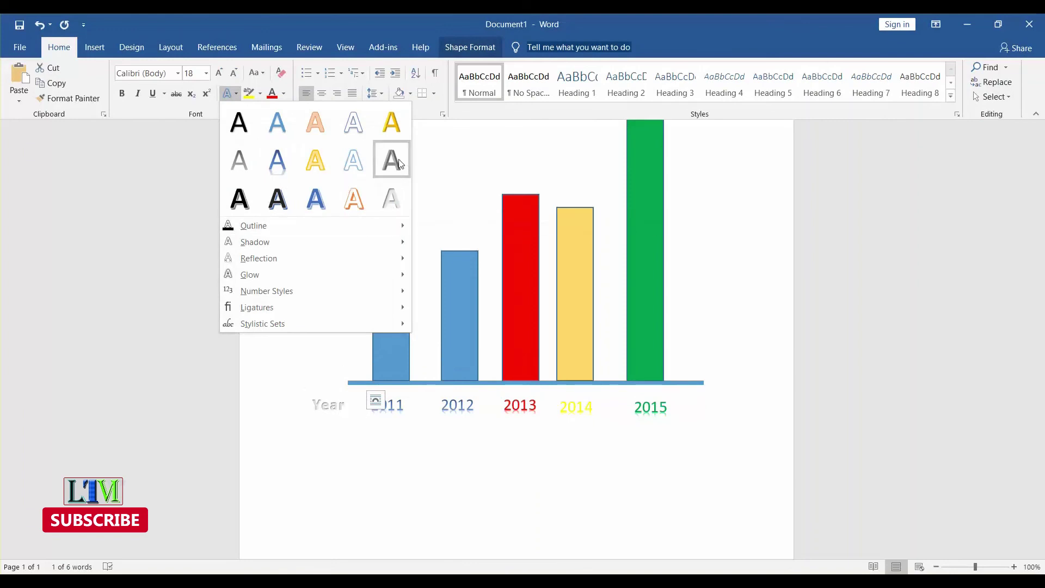
pyautogui.click(238, 124)
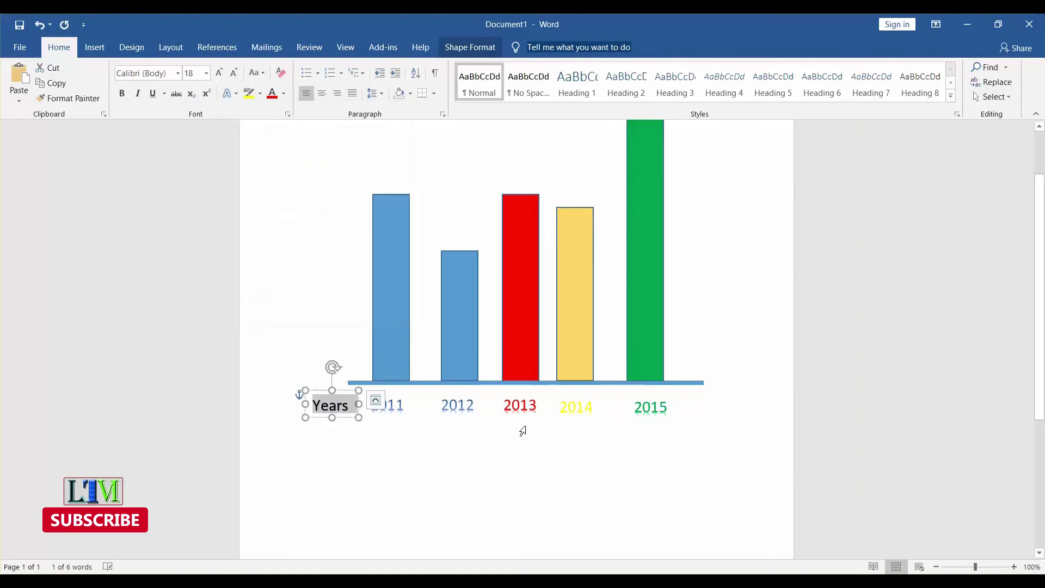
pyautogui.click(549, 460)
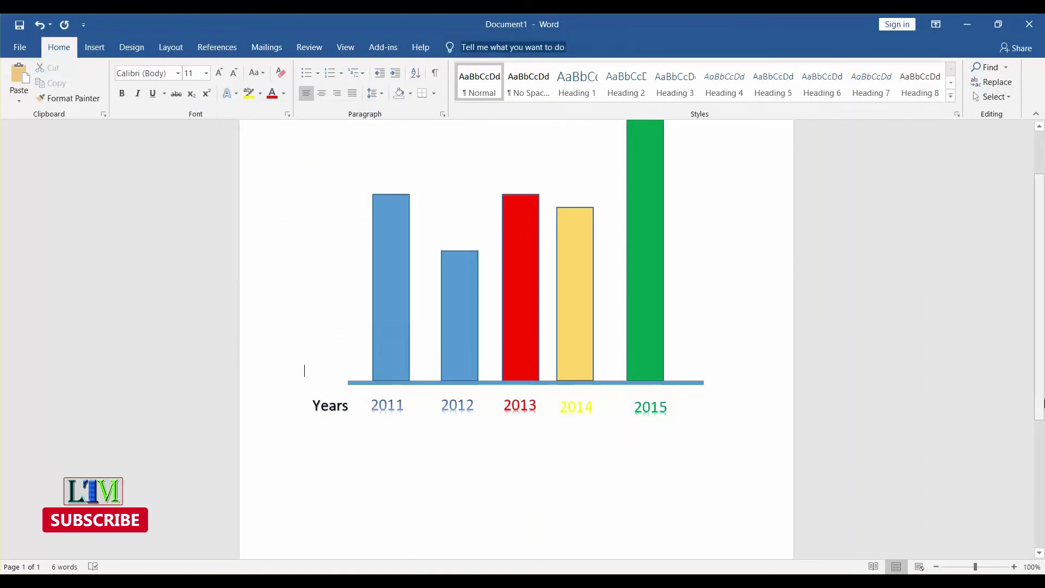
pyautogui.scroll(3, 524, 331)
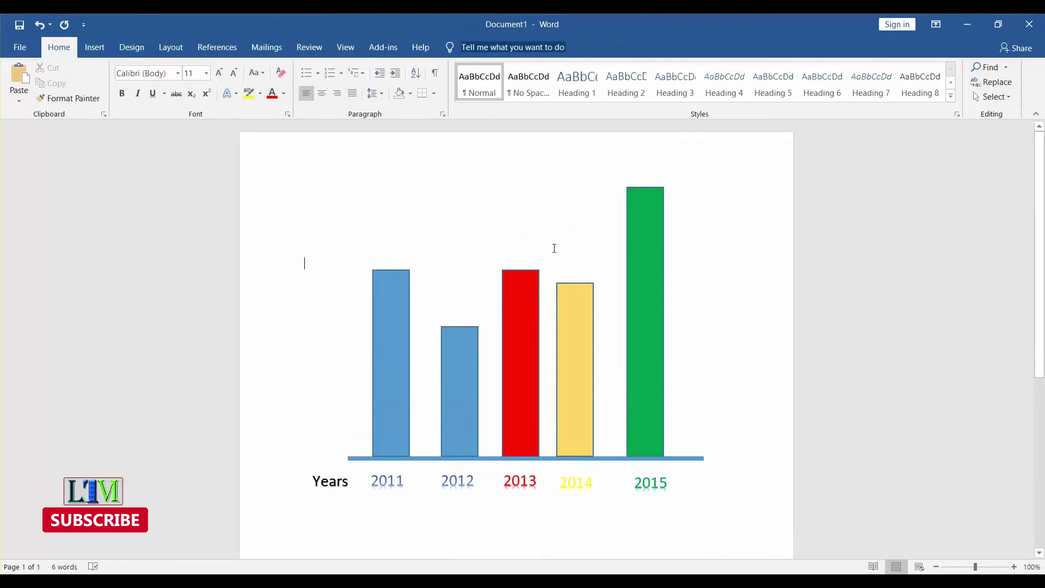
# Start a new empty paragraph after the 2015 year label line beneath the bar chart.
pyautogui.click(604, 484)
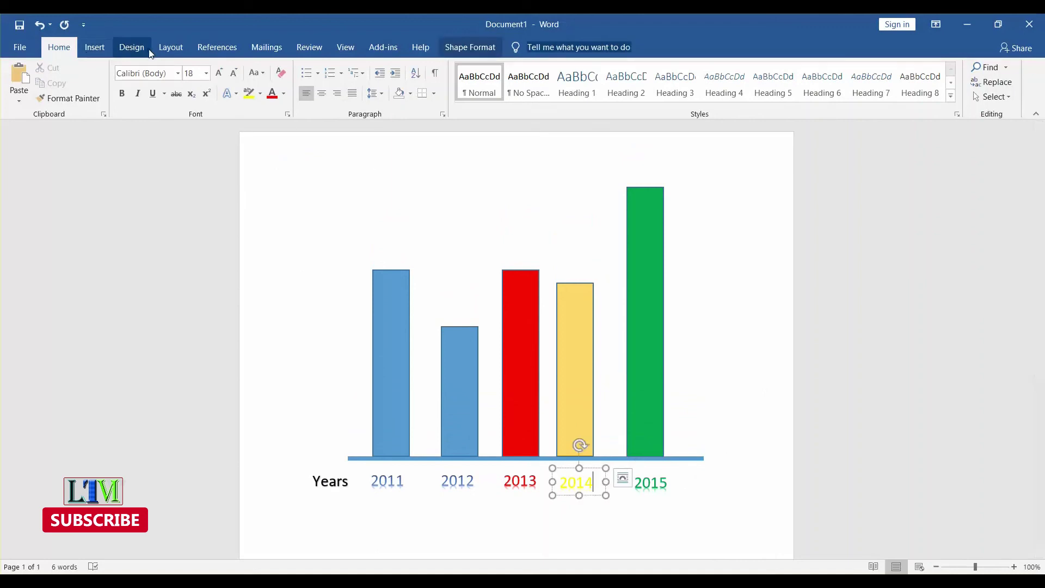
pyautogui.click(94, 47)
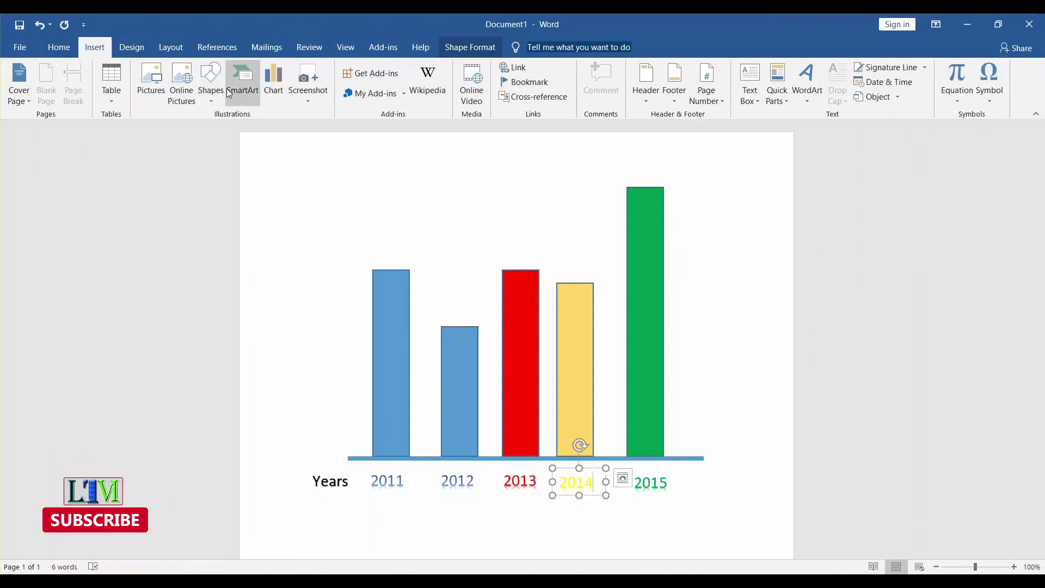
pyautogui.scroll(-5, 875, 390)
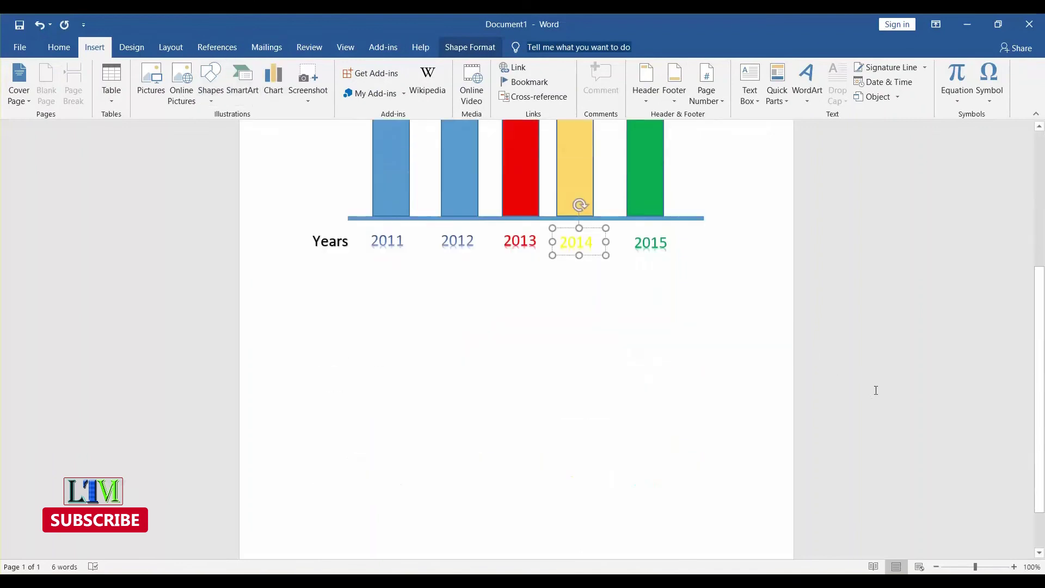
pyautogui.scroll(-2, 695, 269)
pyautogui.click(416, 341)
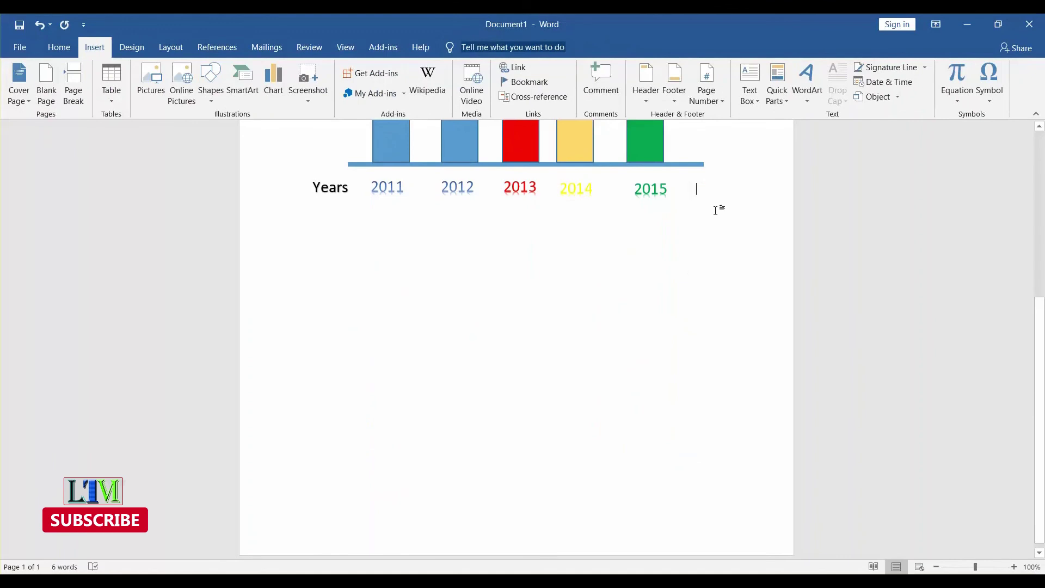
pyautogui.press('Return')
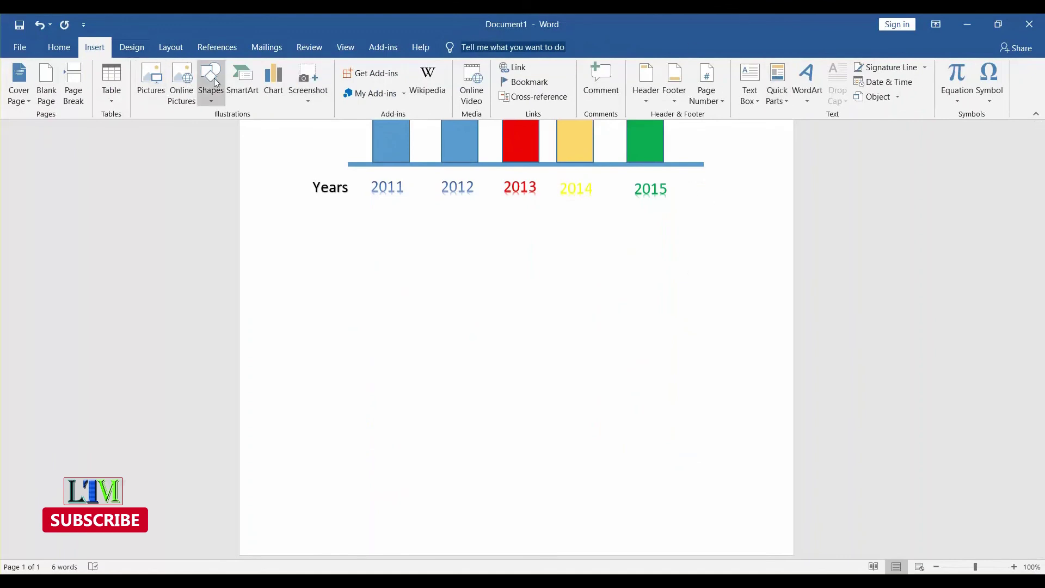
pyautogui.click(273, 84)
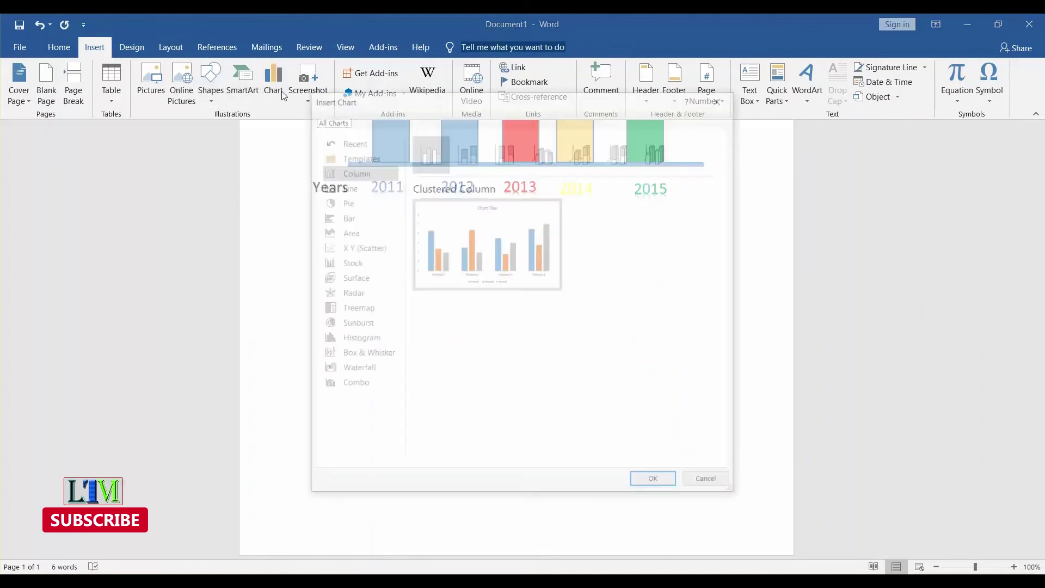
pyautogui.click(656, 483)
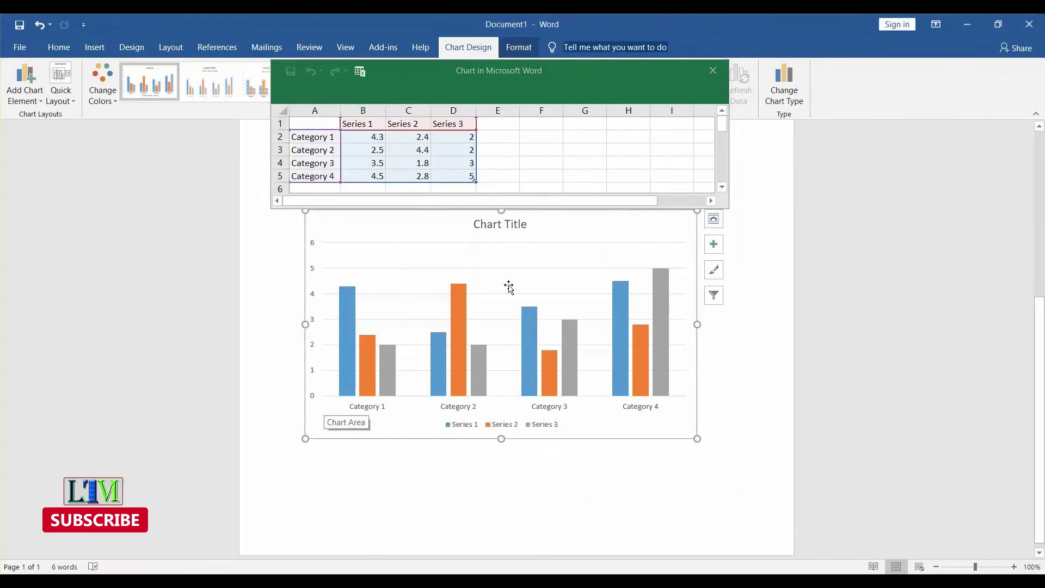
pyautogui.click(717, 71)
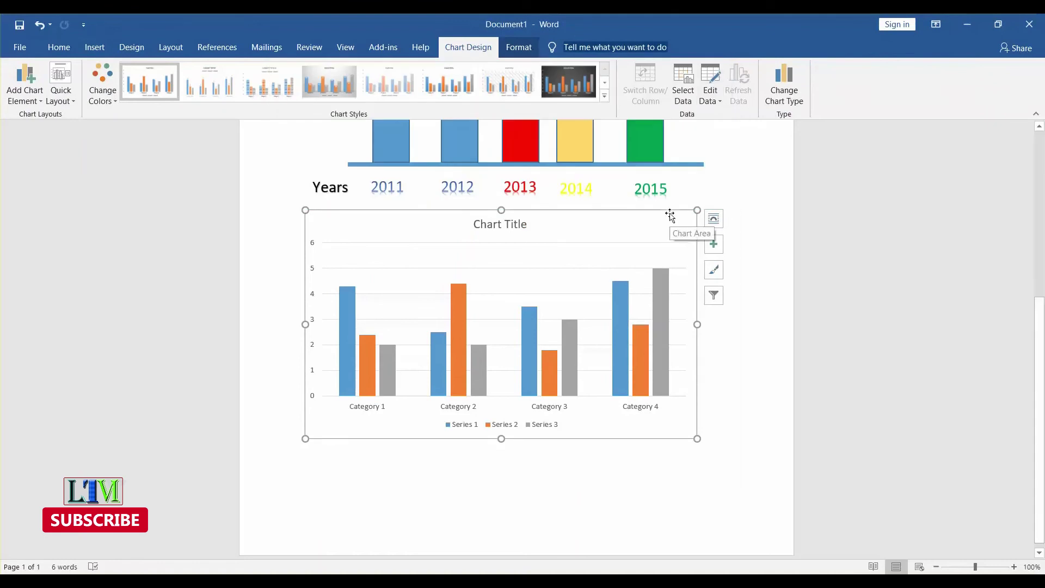
pyautogui.press('Delete')
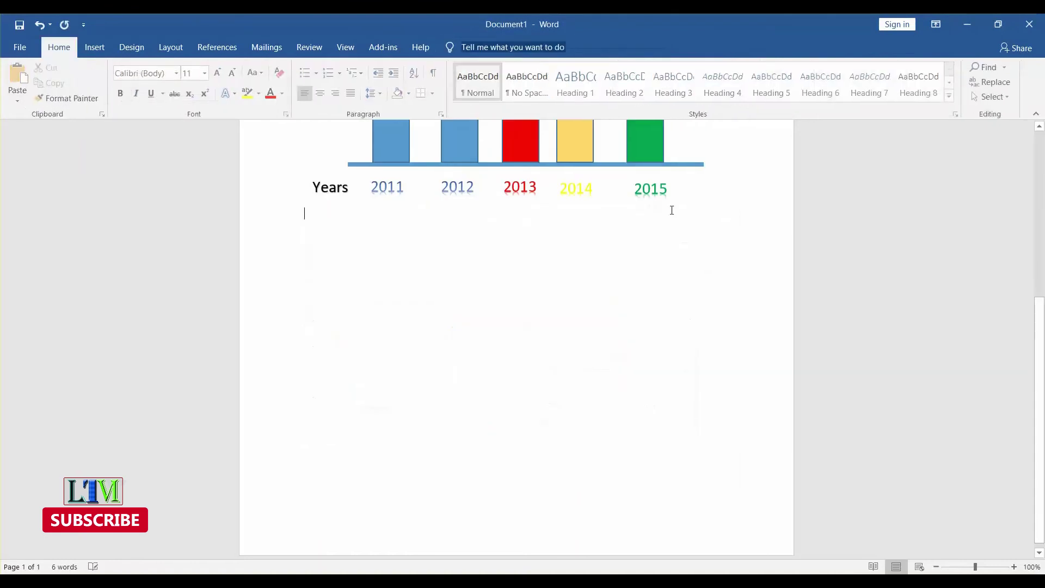
pyautogui.scroll(3, 562, 261)
pyautogui.scroll(2, 562, 346)
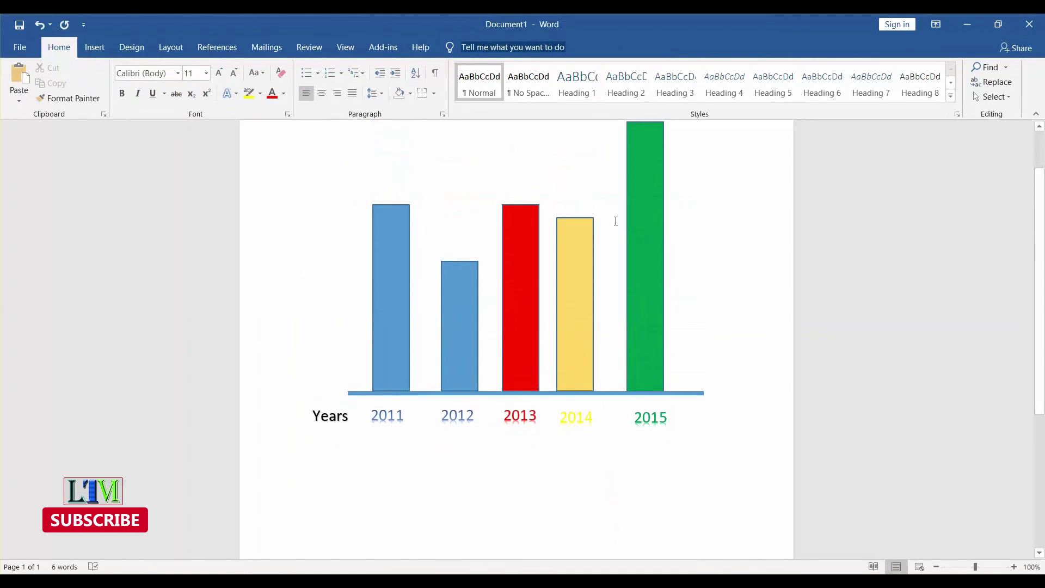
pyautogui.scroll(2, 982, 335)
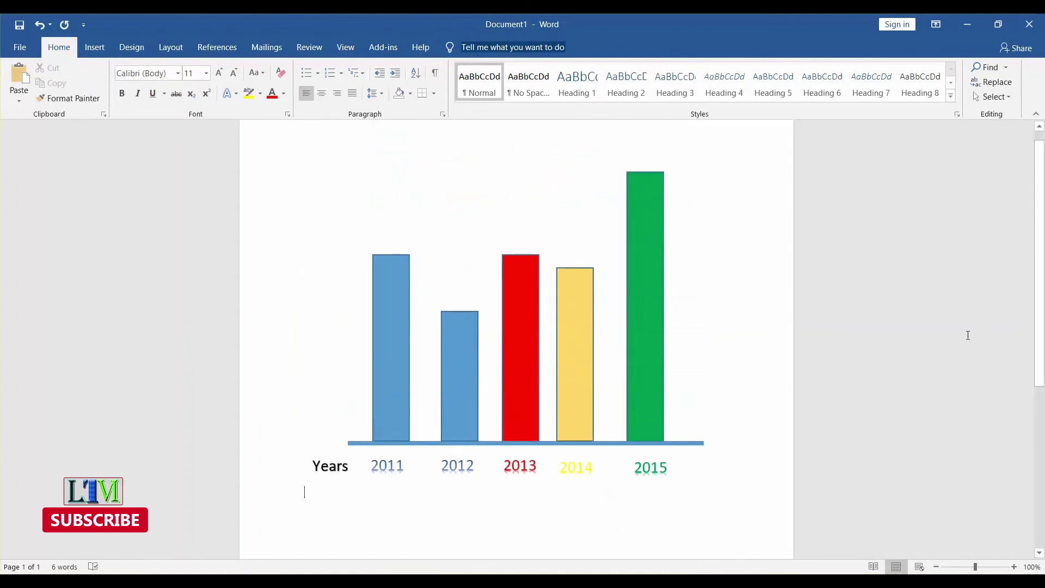